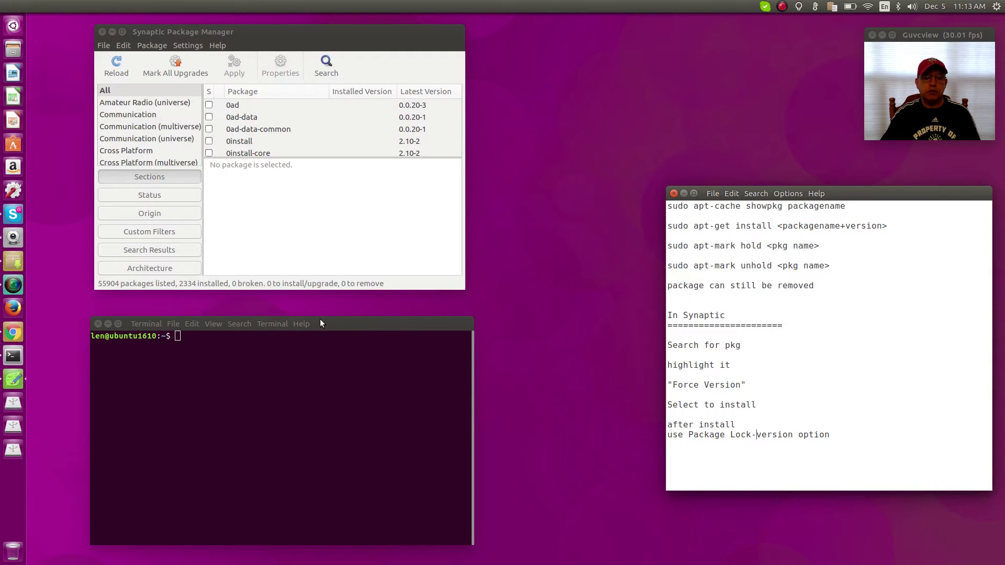
# Bring the Synaptic Package Manager window to the front by its title bar
pyautogui.click(327, 39)
# Nudge the Synaptic window down-right and search the packages for 'Firefox'
pyautogui.moveTo(328, 38); pyautogui.dragTo(339, 45)
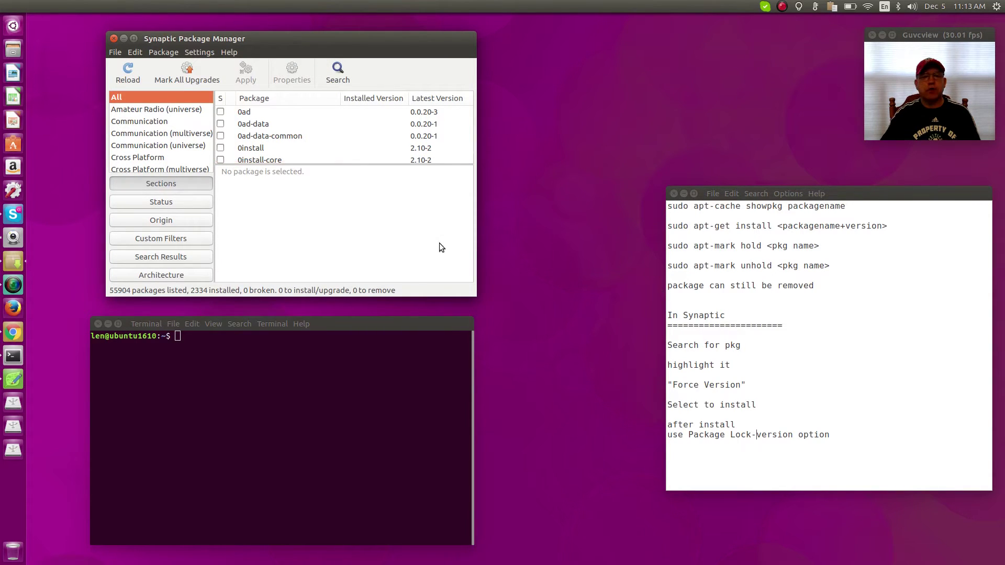
pyautogui.click(336, 73)
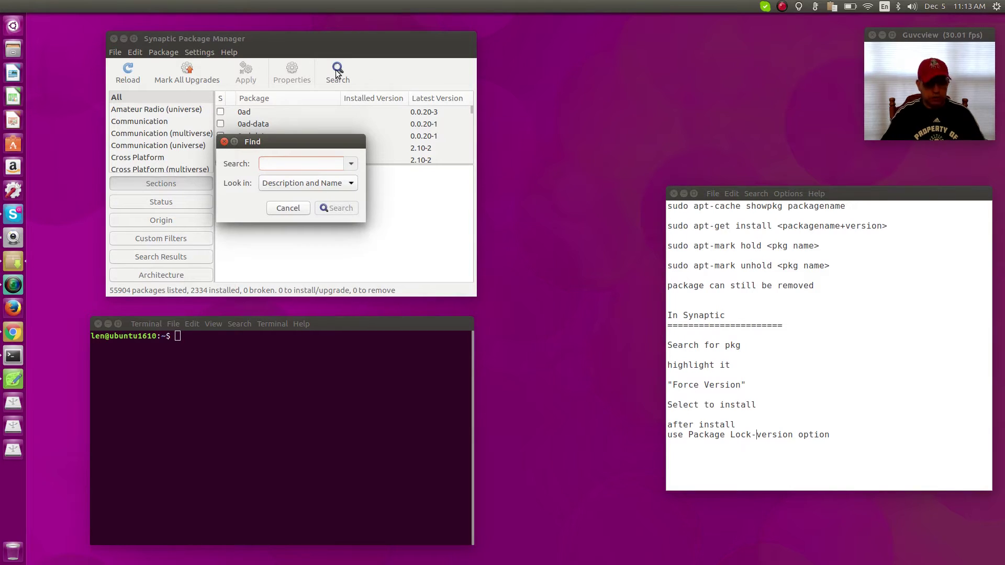
pyautogui.write('Firefox')
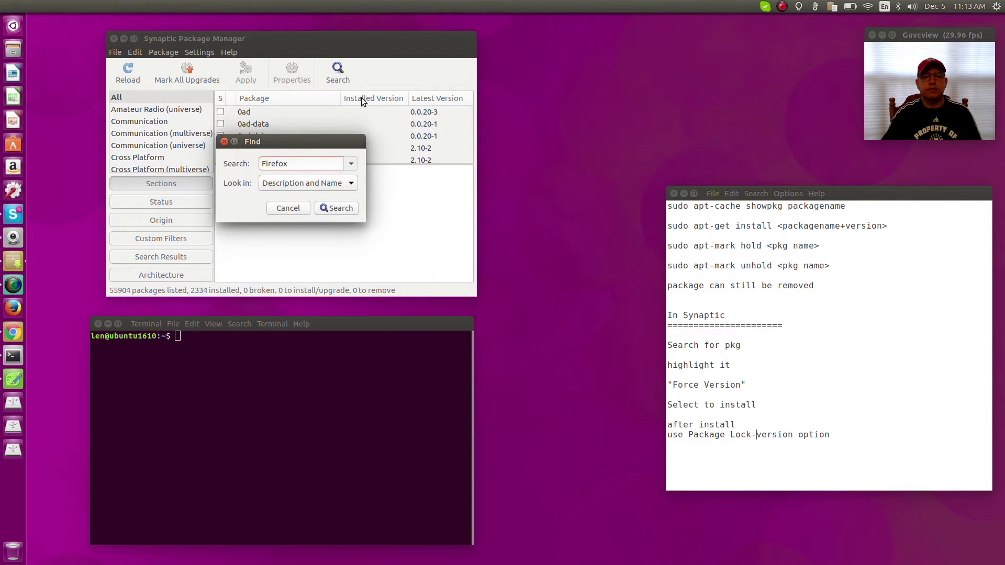
pyautogui.click(336, 211)
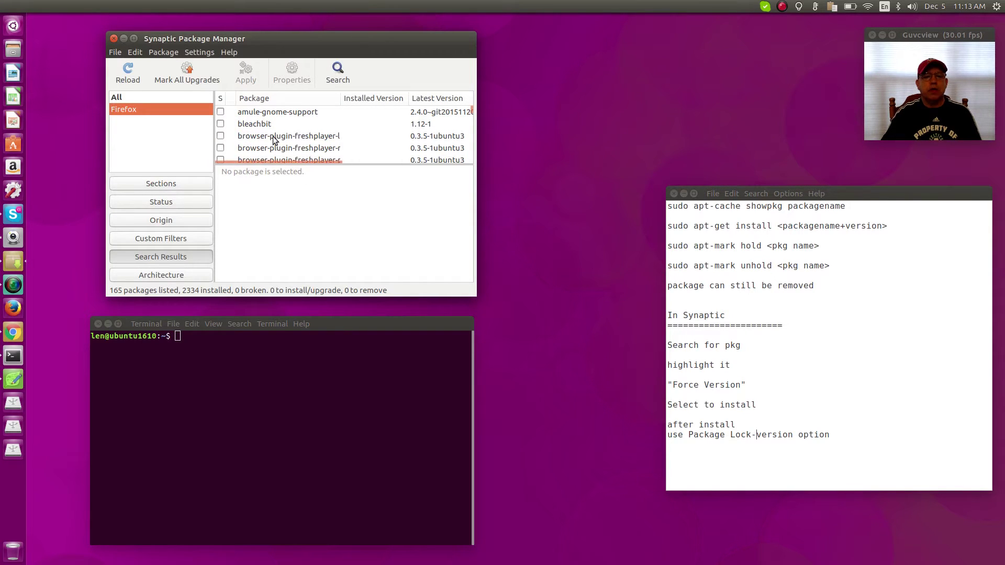
# Select the firefox package in the 165 results and open the Package menu
pyautogui.scroll(-1, 272, 136)
pyautogui.scroll(-5, 273, 137)
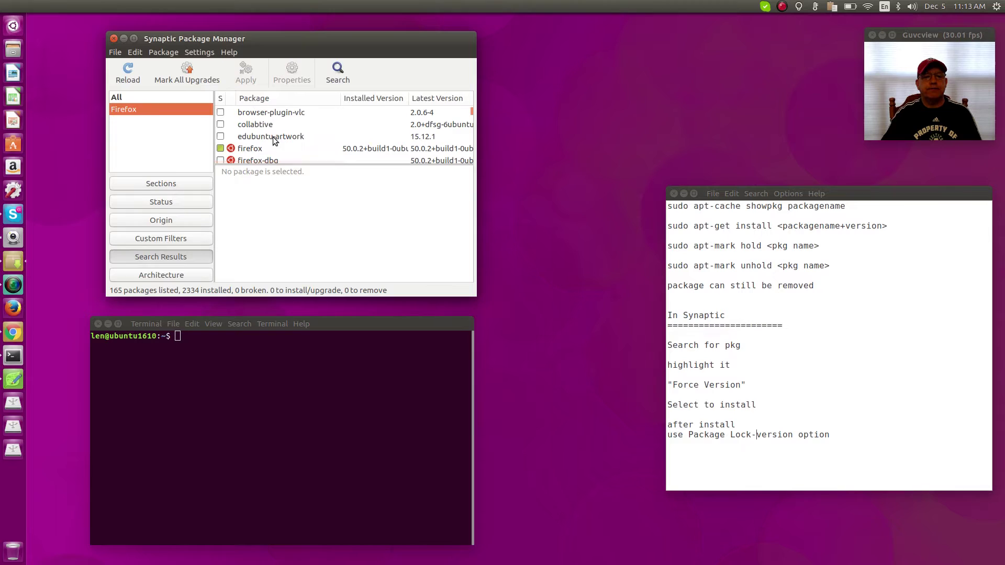
pyautogui.click(272, 139)
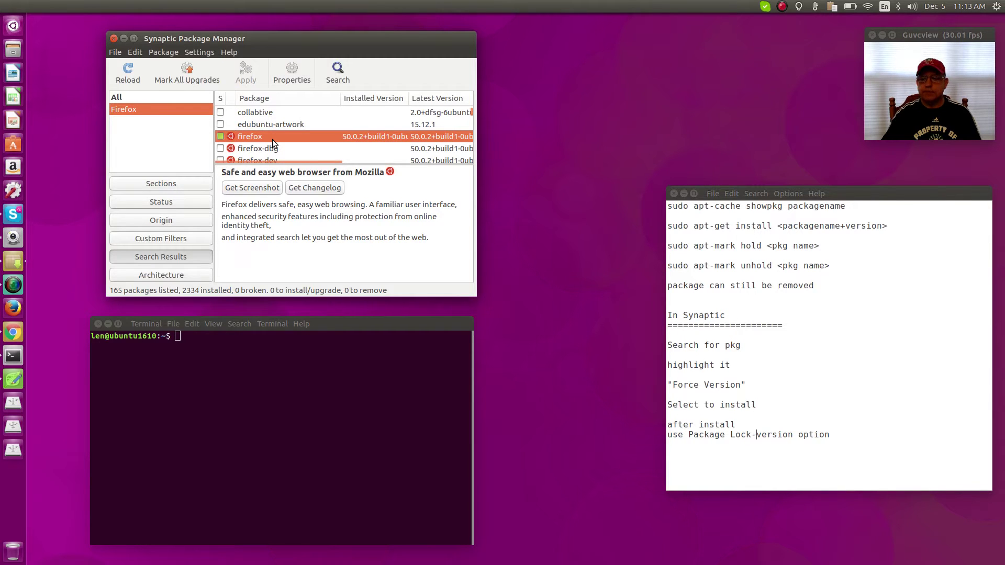
pyautogui.click(170, 53)
# Force firefox to version 49.0+build4-0ubuntu2 (yakkety) instead of 50.0.2
pyautogui.click(194, 168)
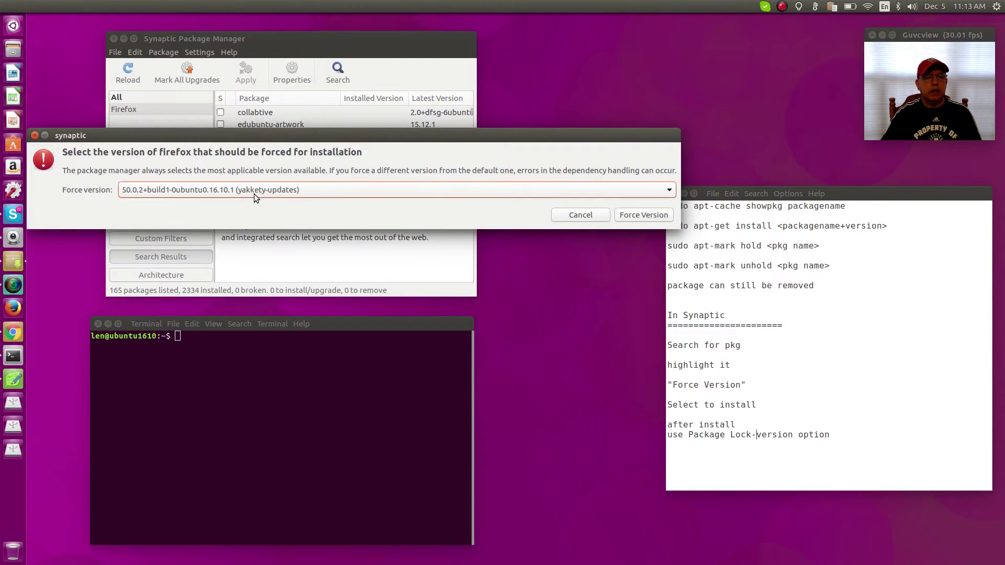
pyautogui.click(669, 189)
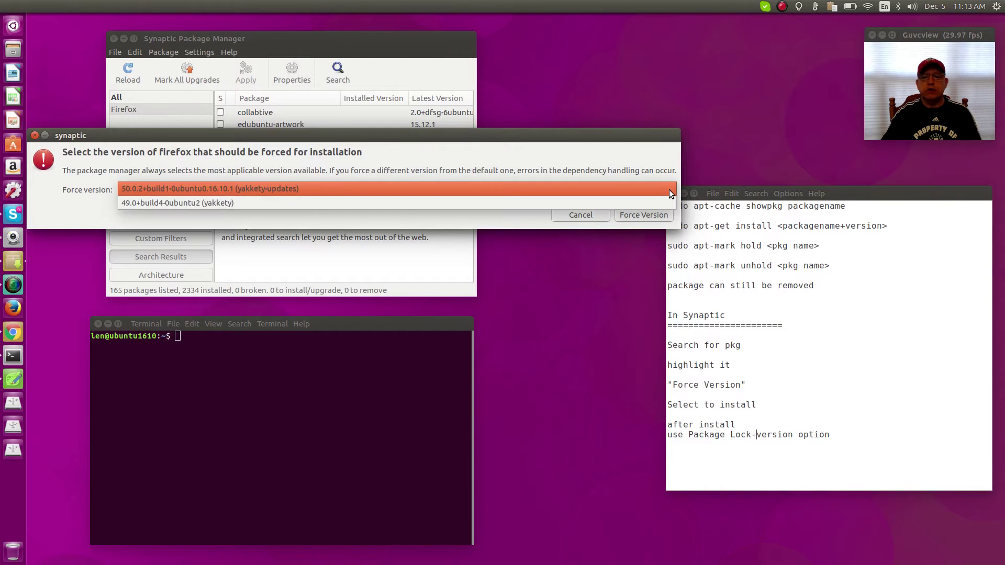
pyautogui.click(670, 193)
pyautogui.click(670, 190)
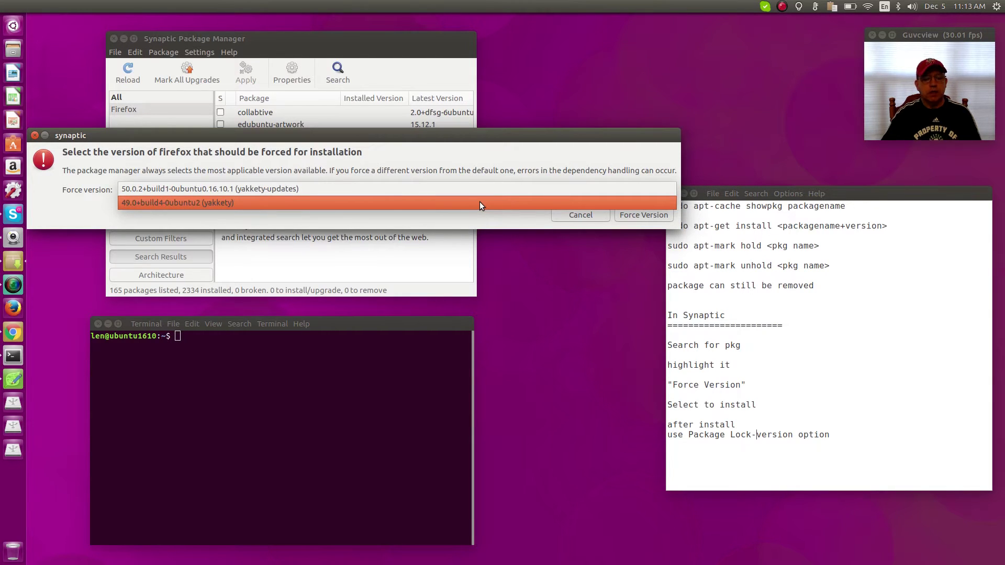
pyautogui.click(480, 202)
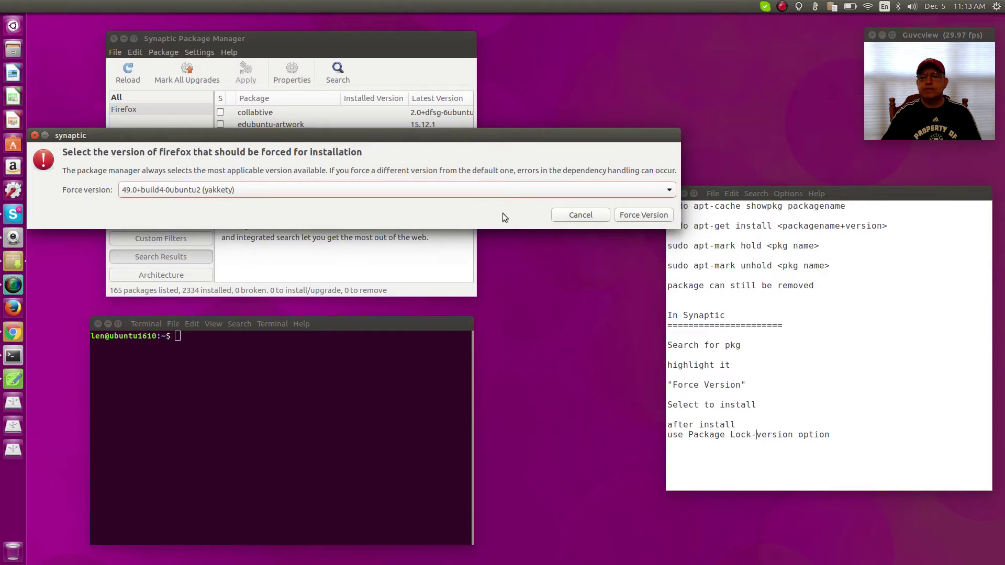
pyautogui.click(644, 216)
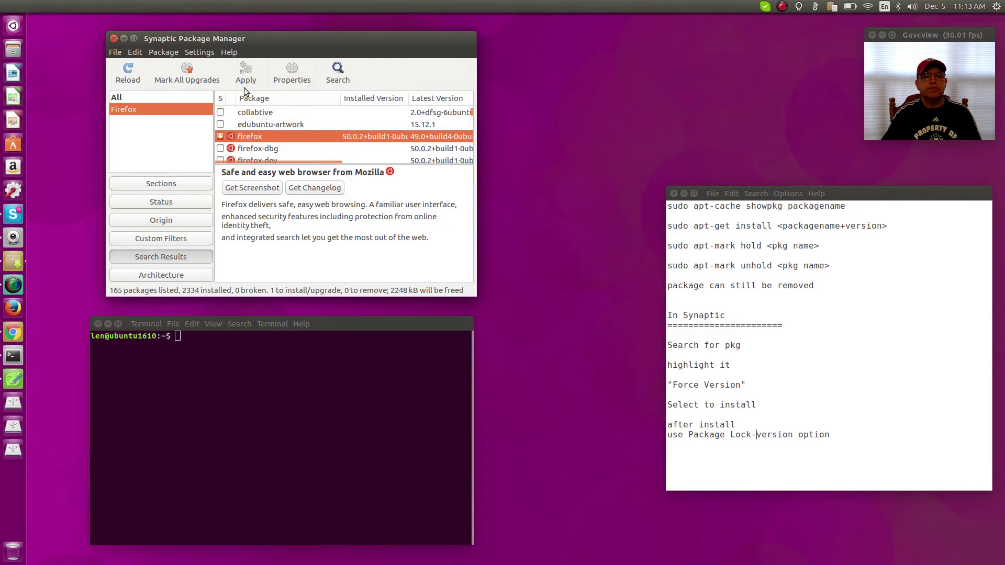
# Apply the firefox downgrade to 49.0+build4-0ubuntu2 after reviewing the To be DOWNGRADED list
pyautogui.click(246, 73)
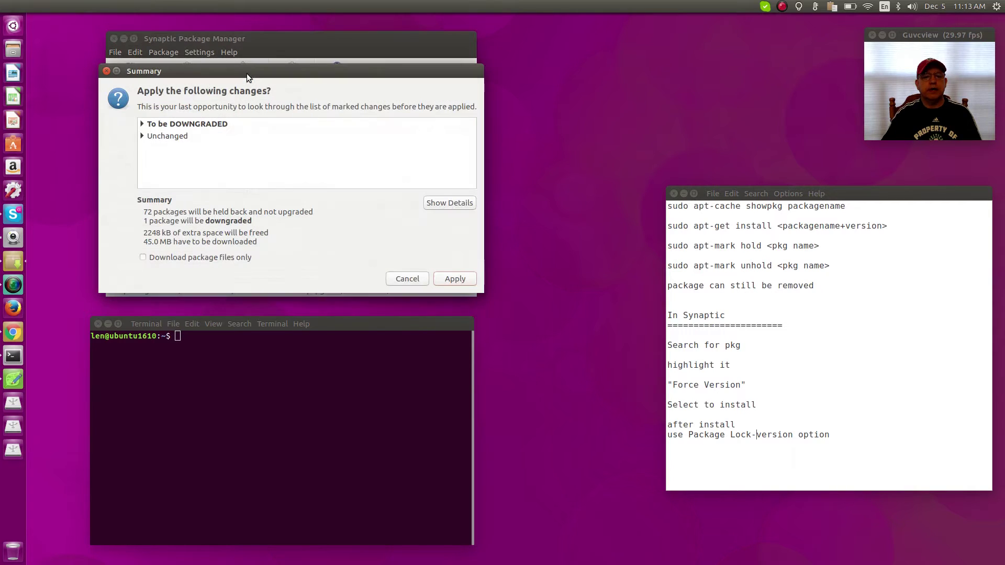
pyautogui.click(144, 125)
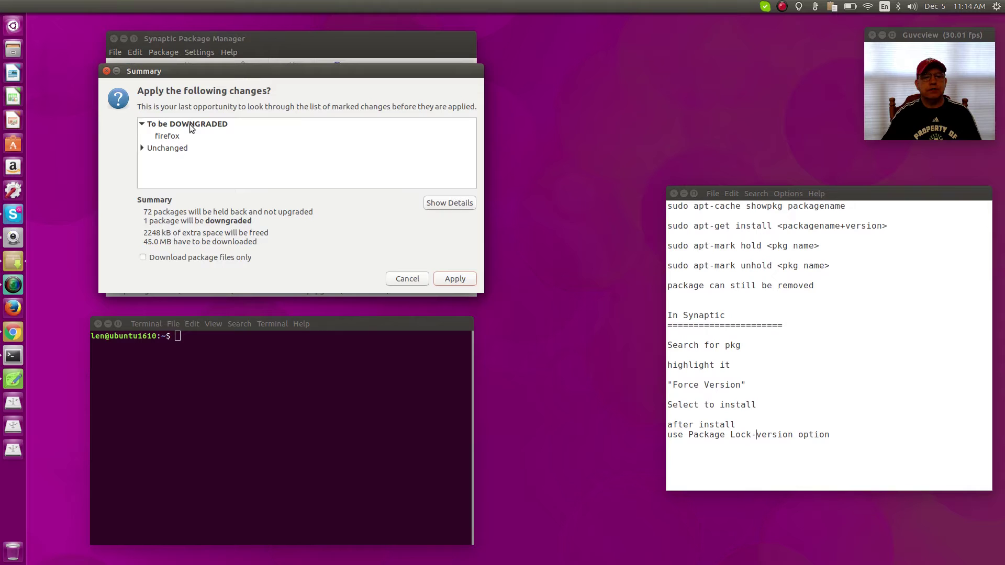
pyautogui.click(142, 124)
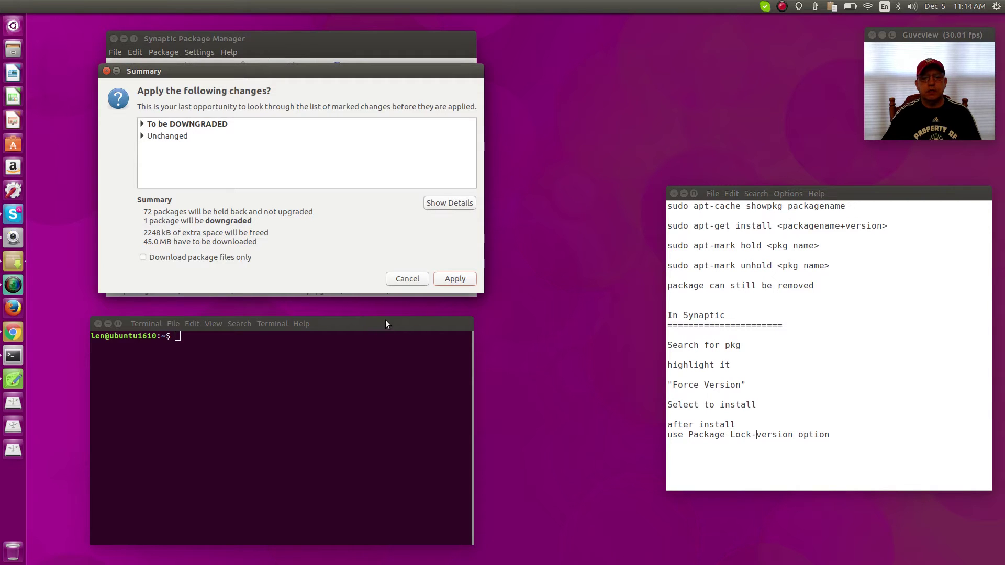
pyautogui.click(449, 280)
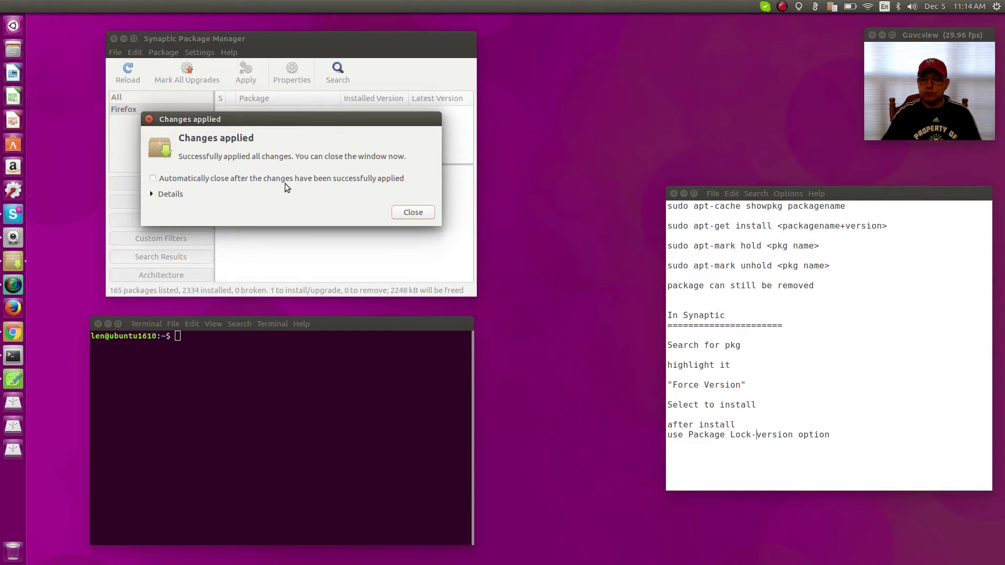
pyautogui.click(413, 212)
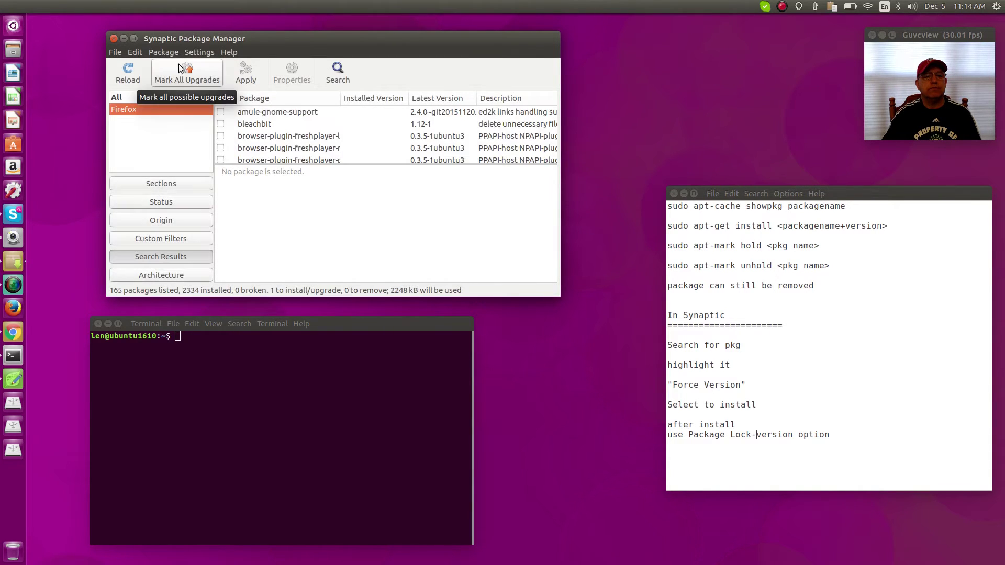
# Re-run the Firefox search, select the installed firefox and lock it at version 49.0
pyautogui.click(164, 52)
pyautogui.click(165, 52)
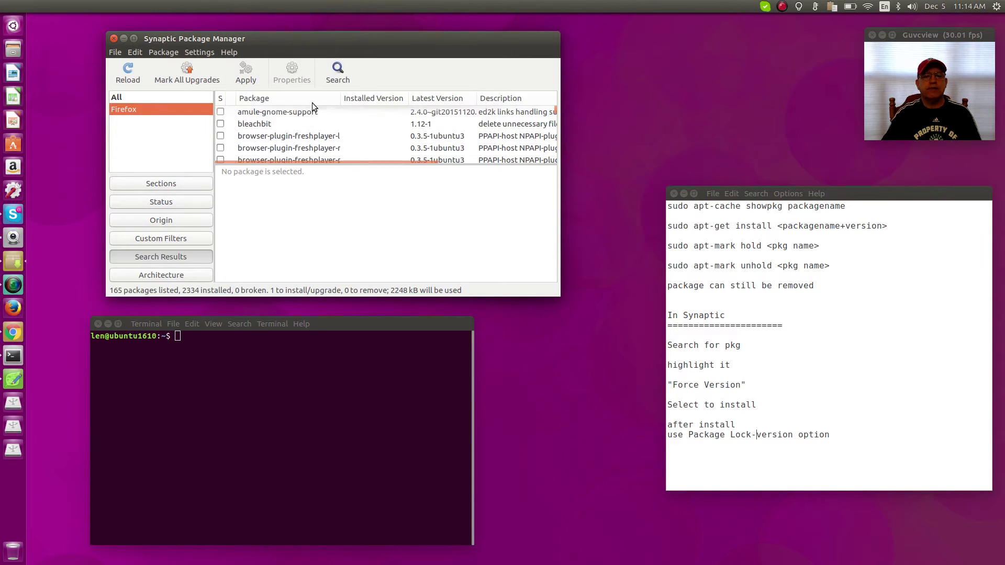
pyautogui.click(337, 73)
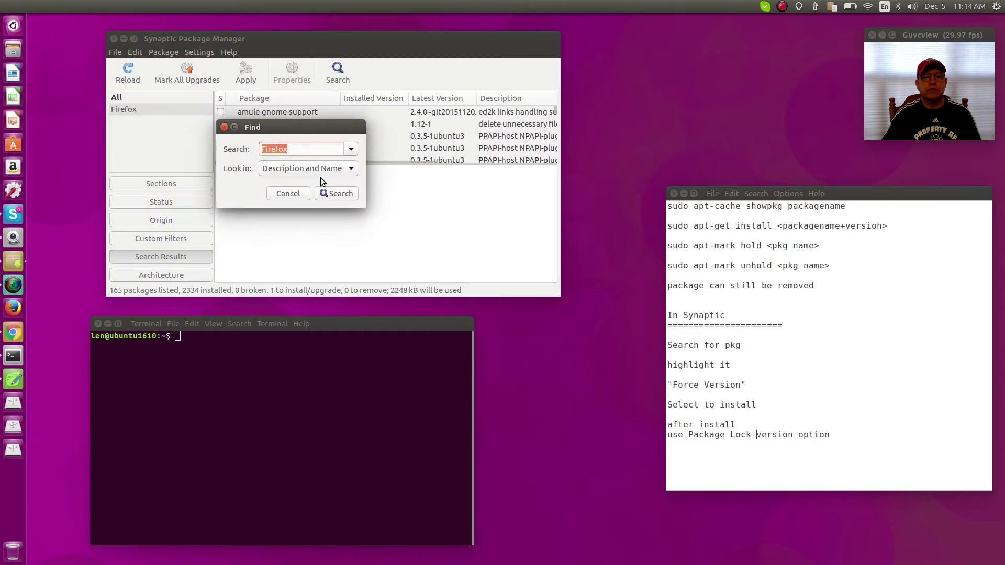
pyautogui.click(337, 194)
pyautogui.scroll(-3, 307, 149)
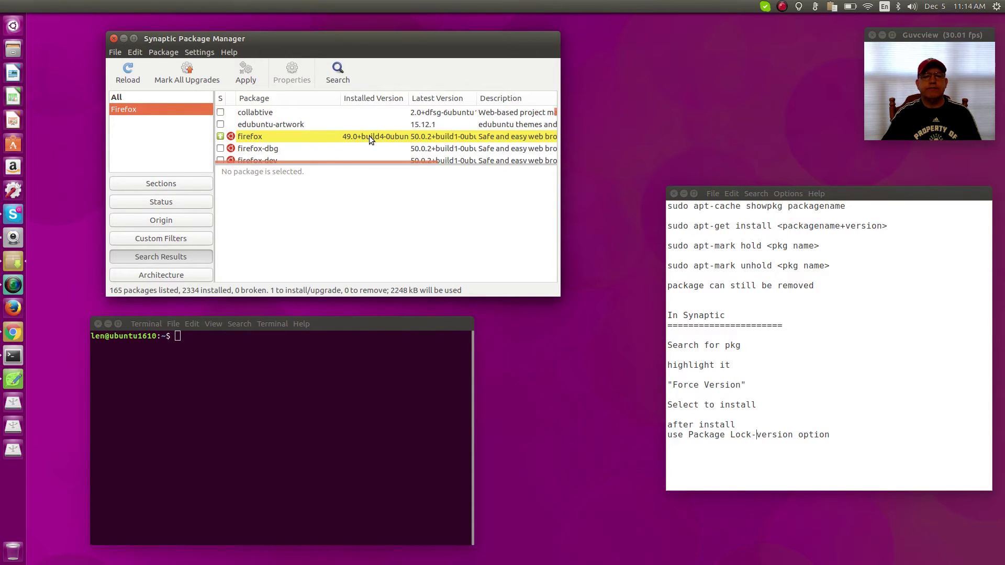
pyautogui.click(369, 136)
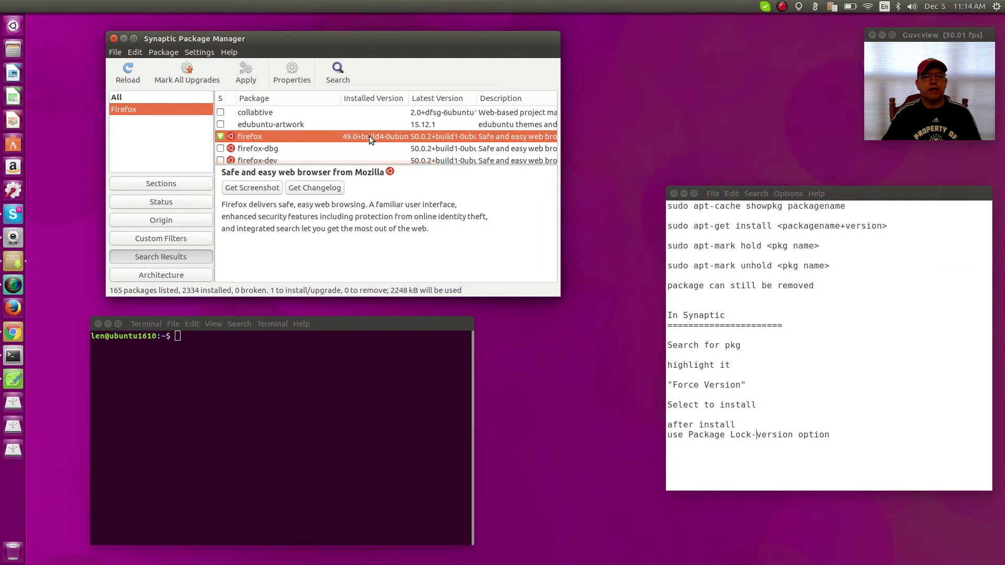
pyautogui.click(168, 50)
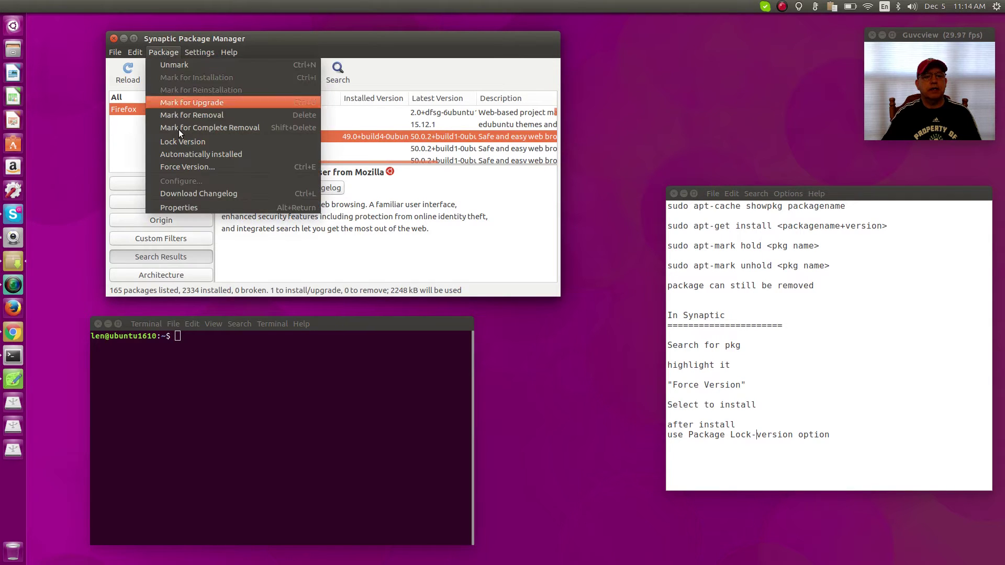
pyautogui.click(189, 142)
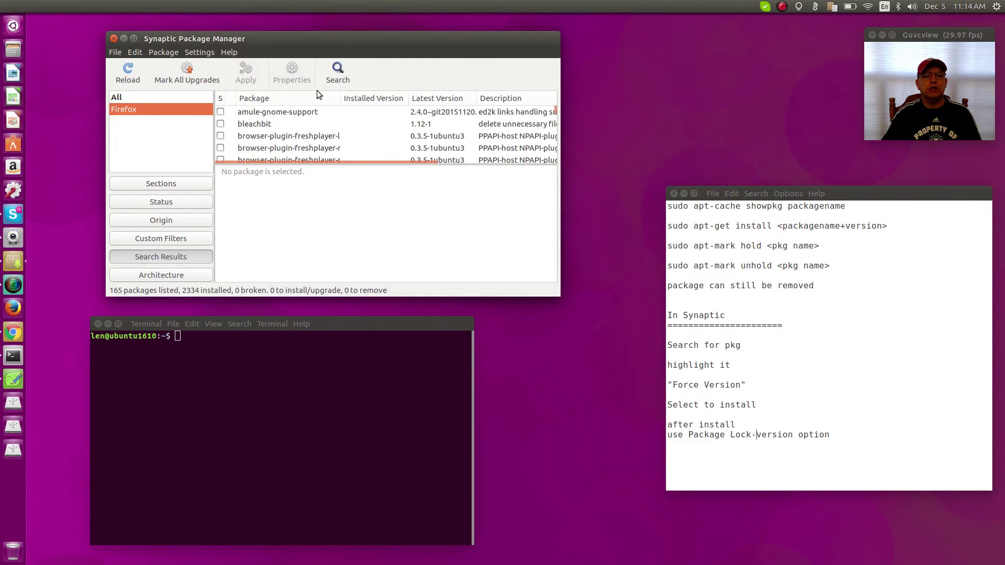
# Select firefox and release its version lock
pyautogui.scroll(-5, 267, 140)
pyautogui.click(283, 157)
pyautogui.scroll(-1, 293, 136)
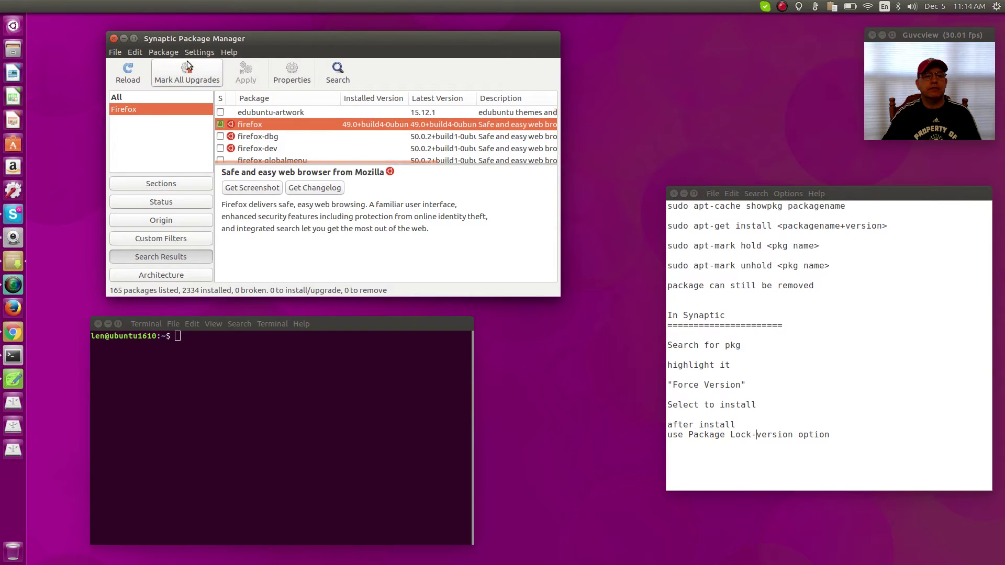
pyautogui.click(172, 54)
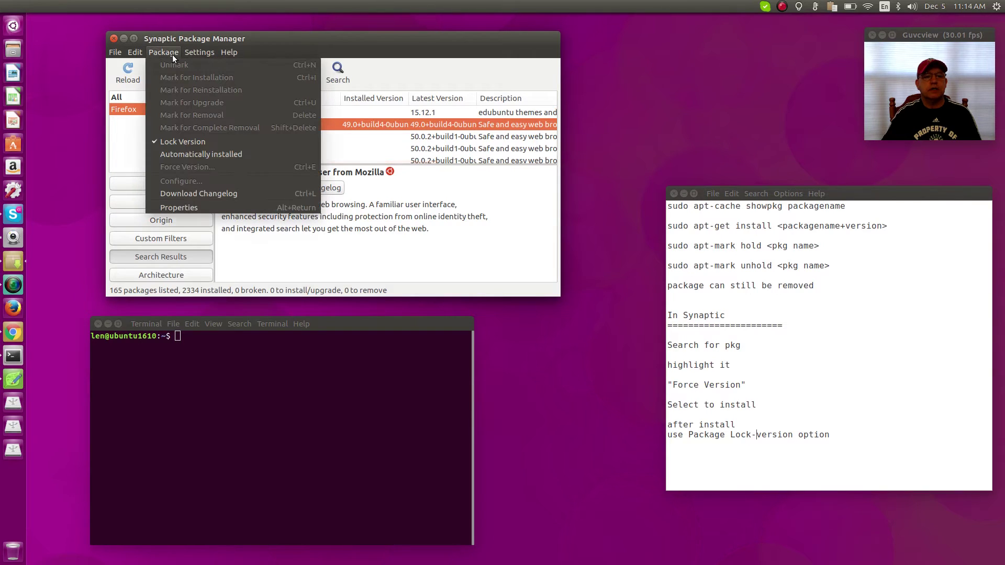
pyautogui.click(152, 142)
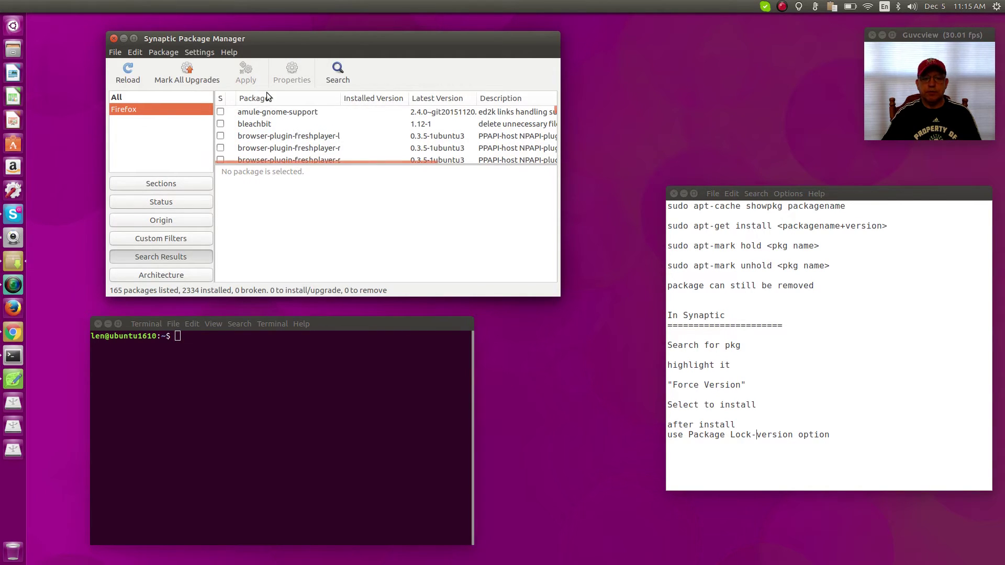
# Compare the firefox and firefox-dev package details, ending on firefox's description
pyautogui.scroll(-5, 344, 131)
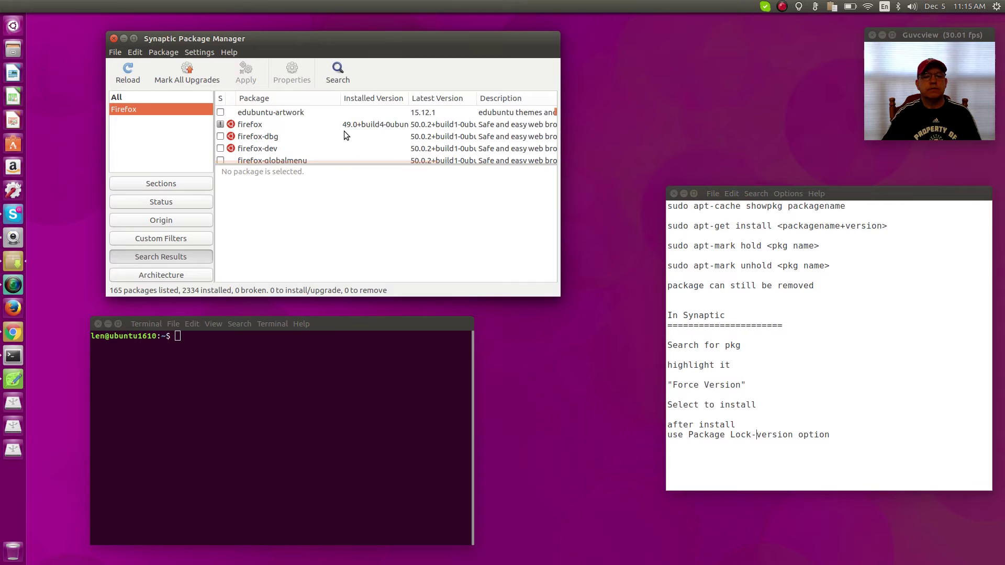
pyautogui.click(248, 126)
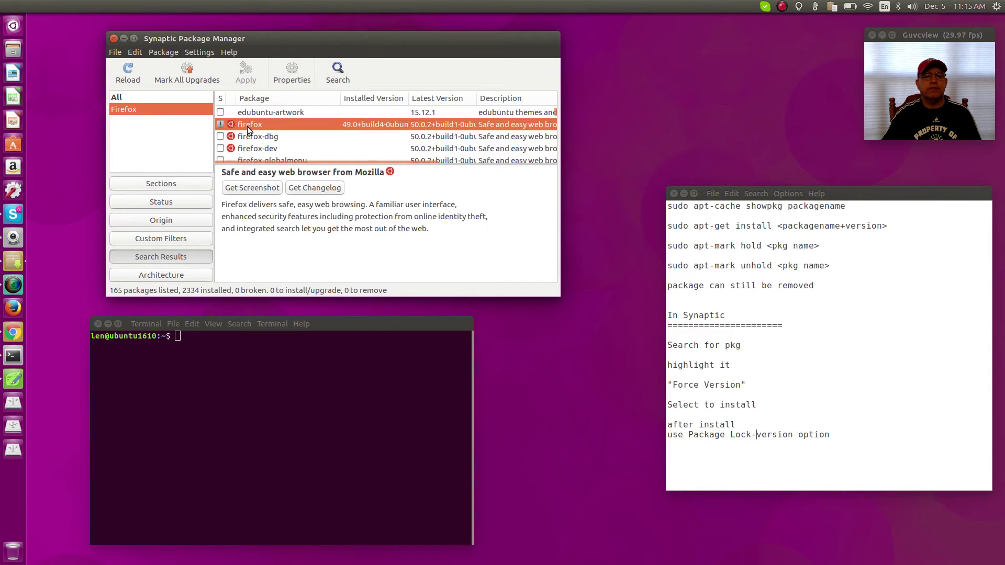
pyautogui.scroll(-2, 250, 126)
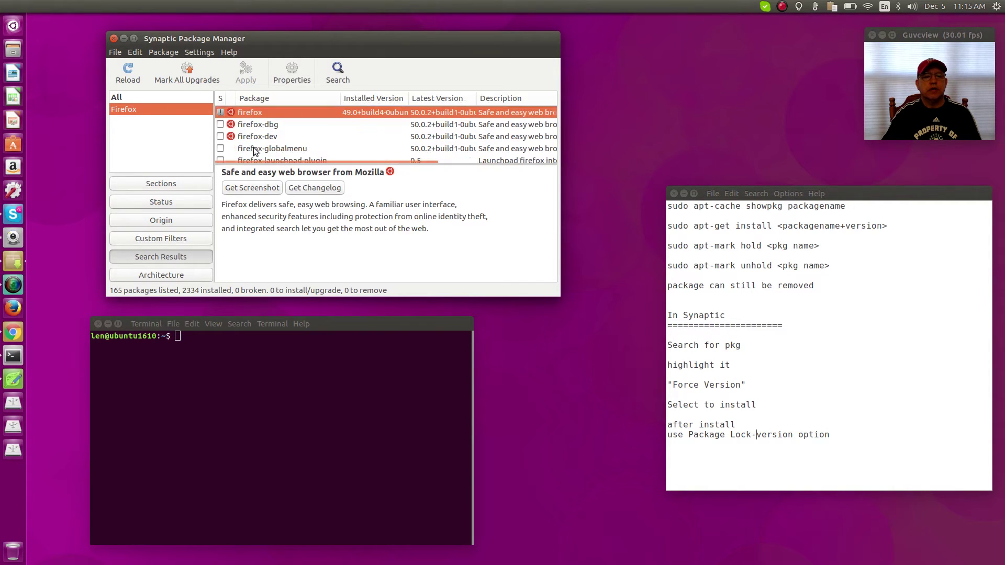
pyautogui.scroll(-1, 261, 149)
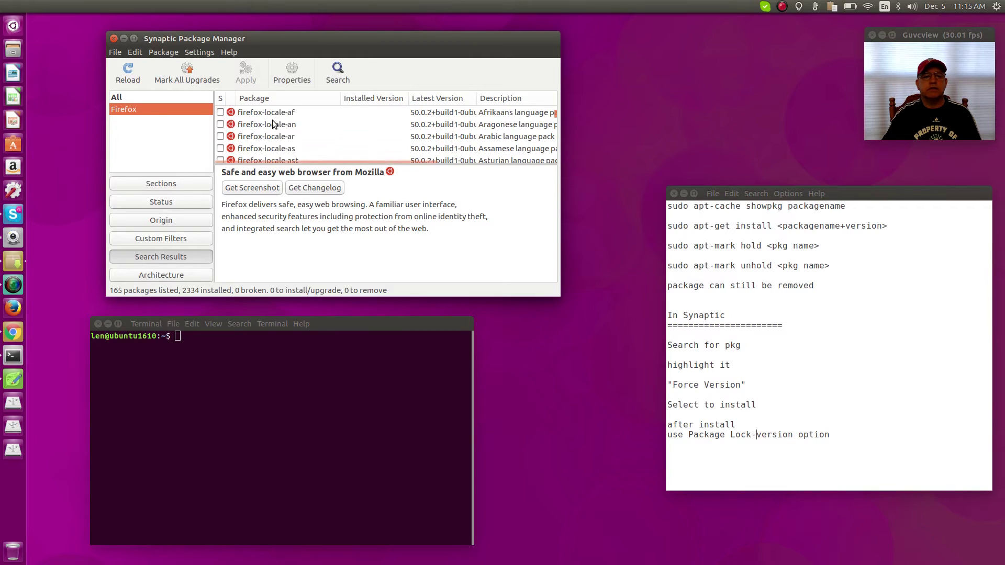
pyautogui.scroll(1, 273, 127)
pyautogui.scroll(1, 445, 134)
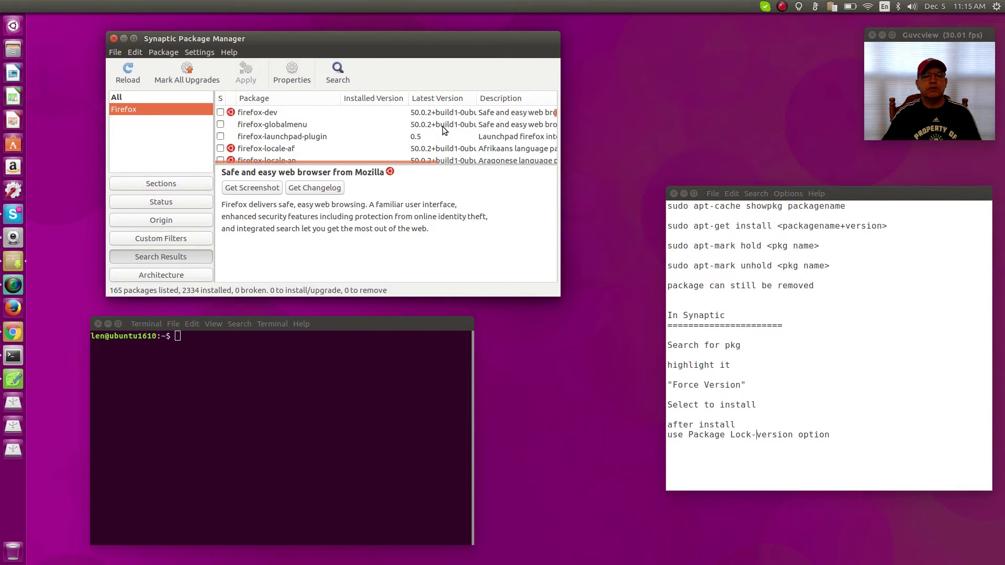
pyautogui.click(278, 113)
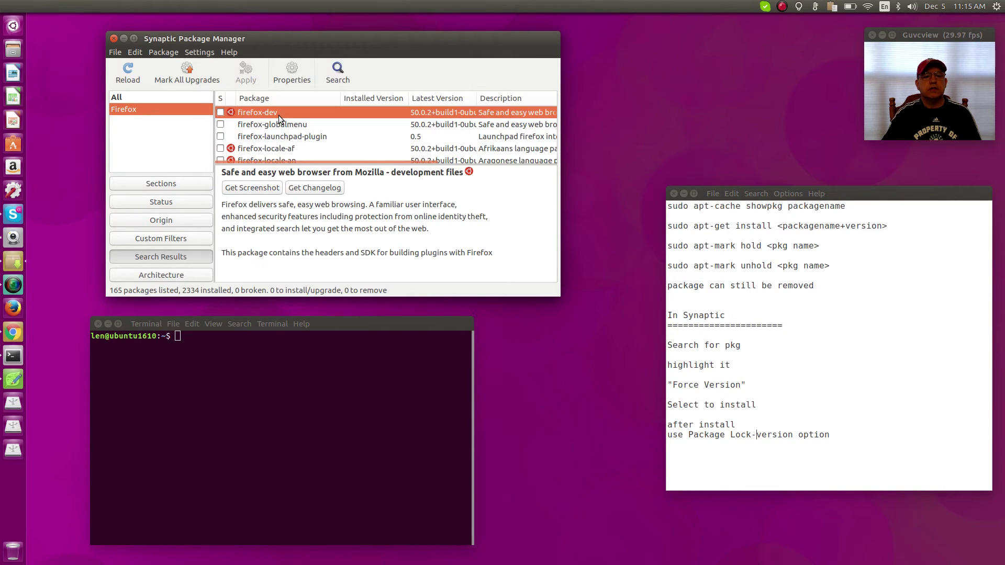
pyautogui.scroll(2, 278, 115)
pyautogui.scroll(2, 278, 131)
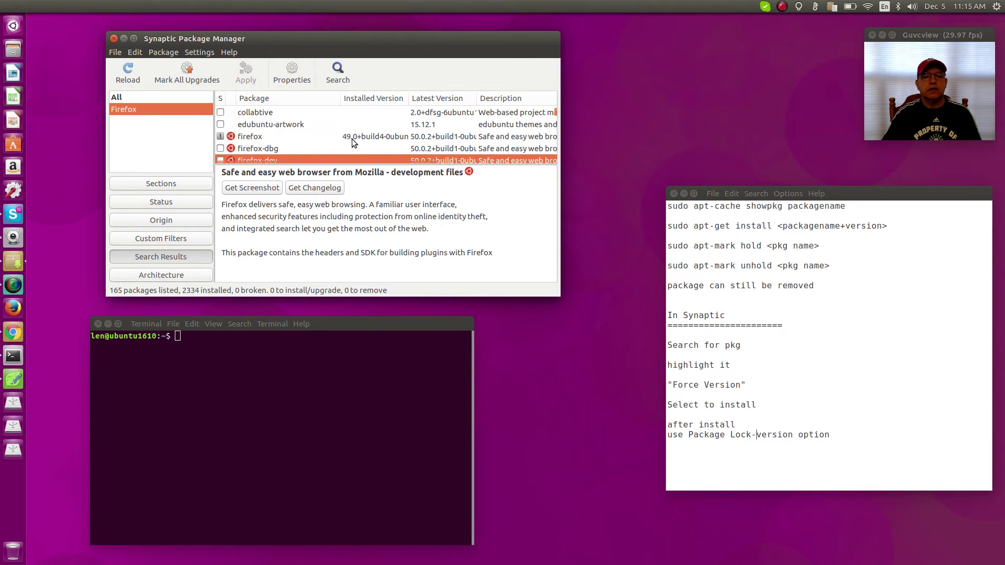
pyautogui.click(336, 136)
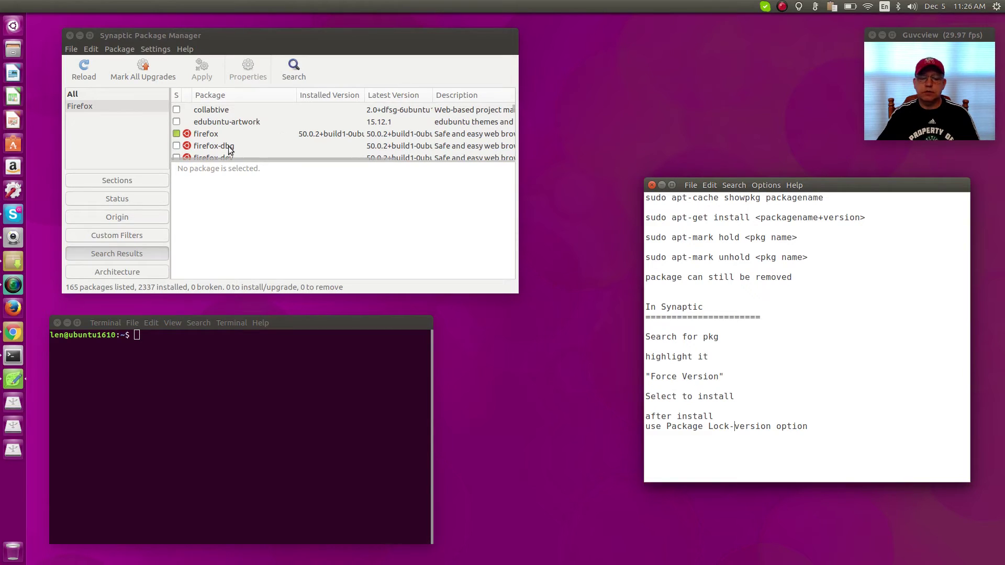
# Drag the Terminal window to the right and bring it to the front
pyautogui.moveTo(300, 326); pyautogui.dragTo(394, 321)
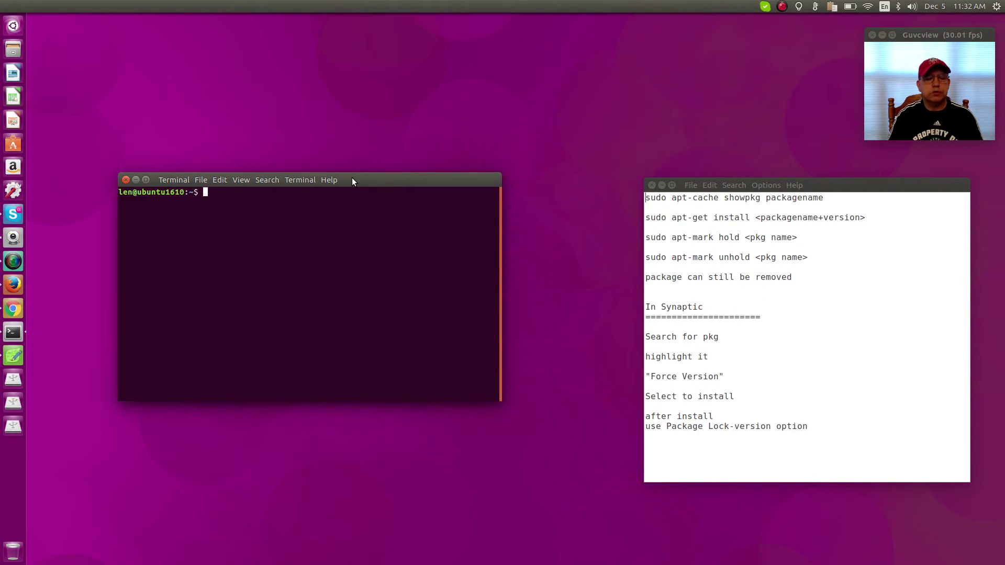
# Run sudo apt-cache showpkg firefox, entering the admin password
pyautogui.press('Up')
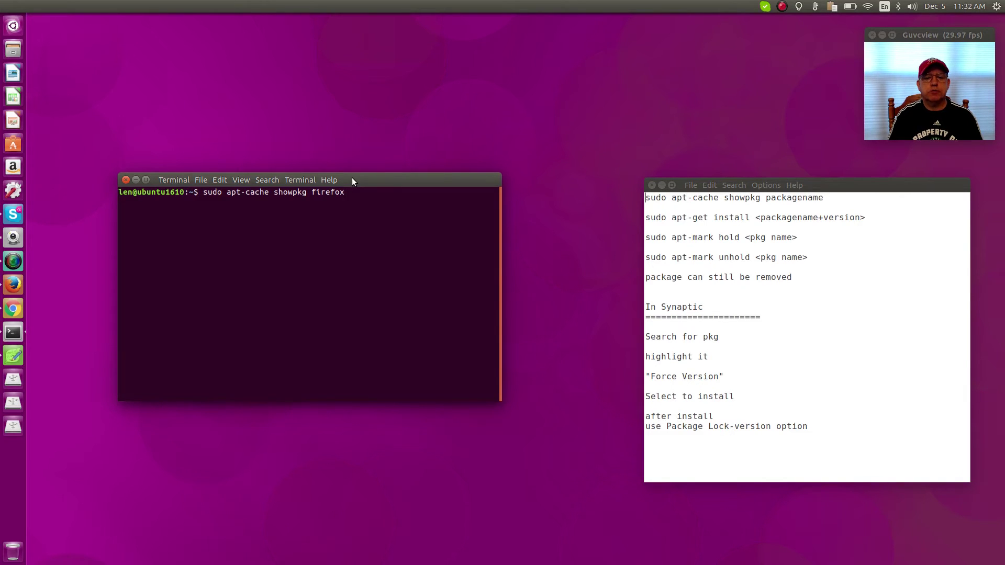
pyautogui.press('Return')
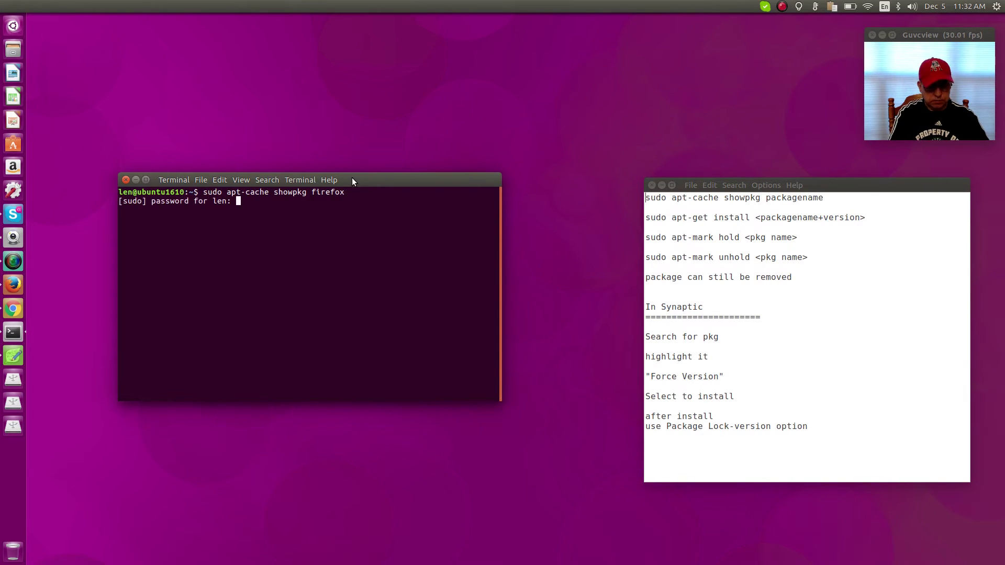
pyautogui.press('Return')
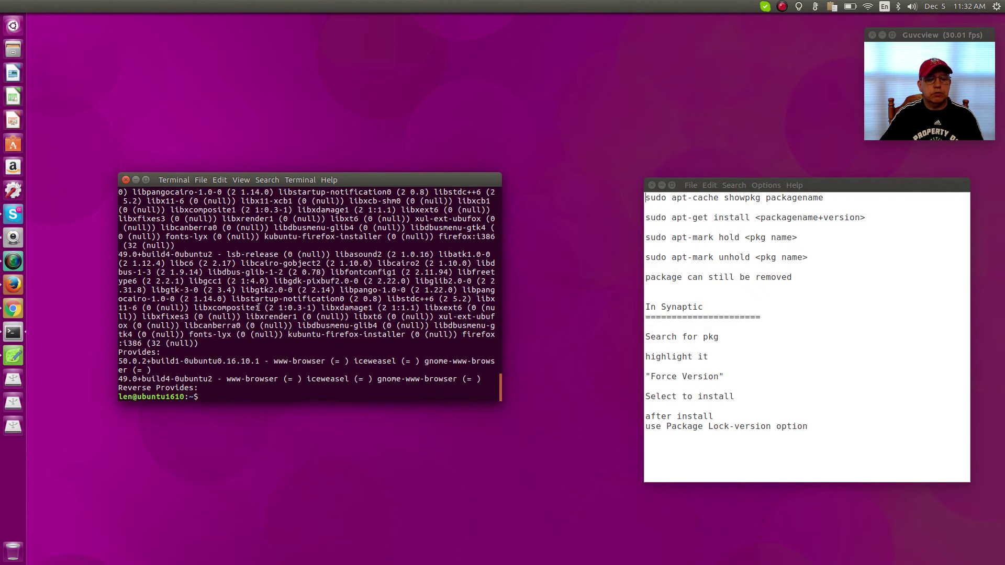
# Copy the 'firefox 49.0+build4-0ubuntu2' version string from the output
pyautogui.scroll(4, 218, 334)
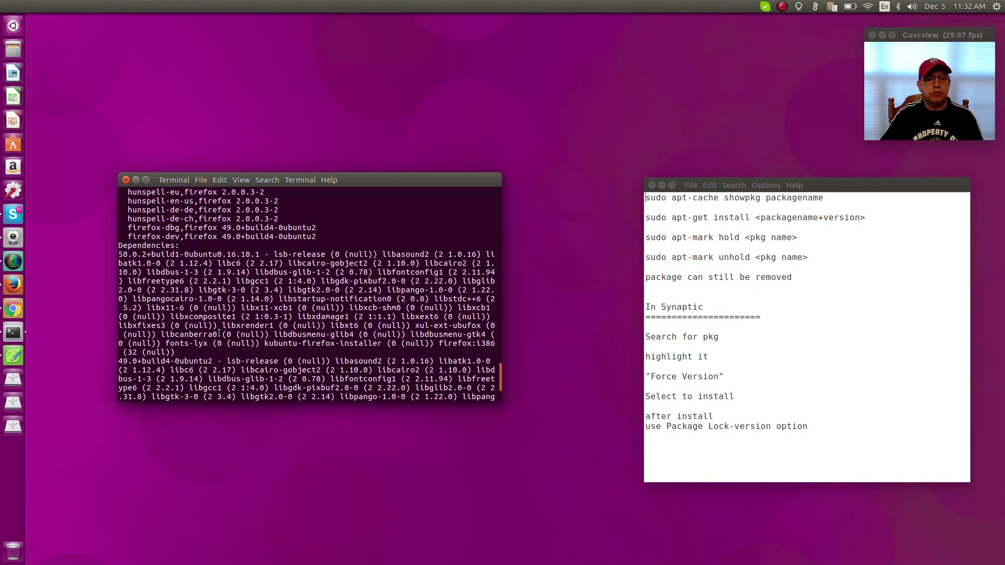
pyautogui.scroll(1, 219, 334)
pyautogui.scroll(-5, 219, 334)
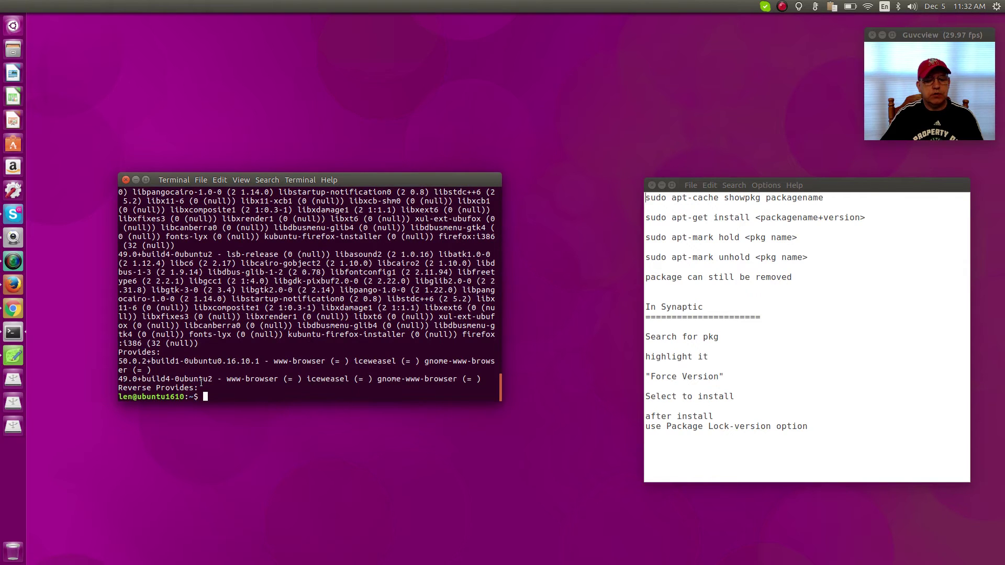
pyautogui.scroll(4, 242, 352)
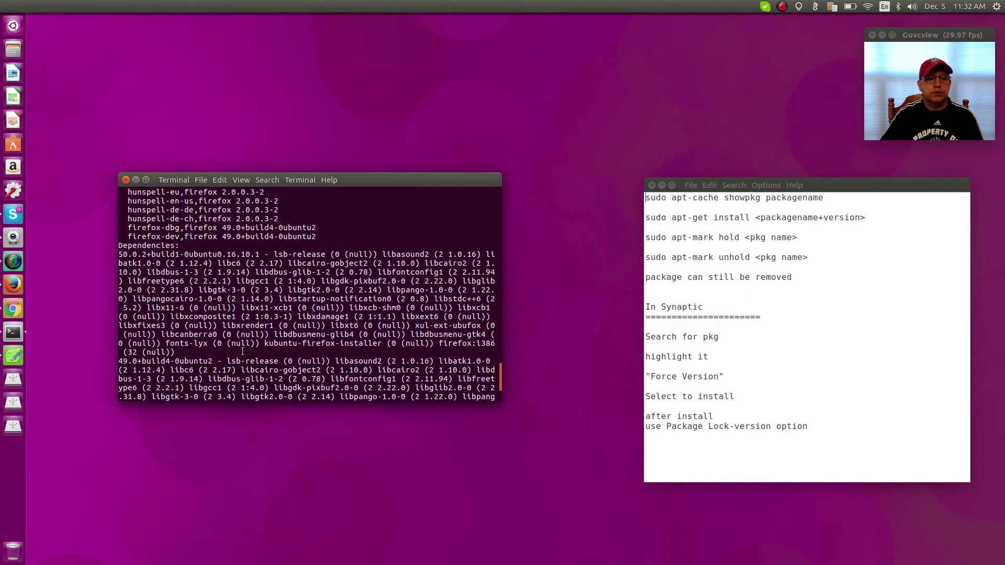
pyautogui.scroll(2, 242, 351)
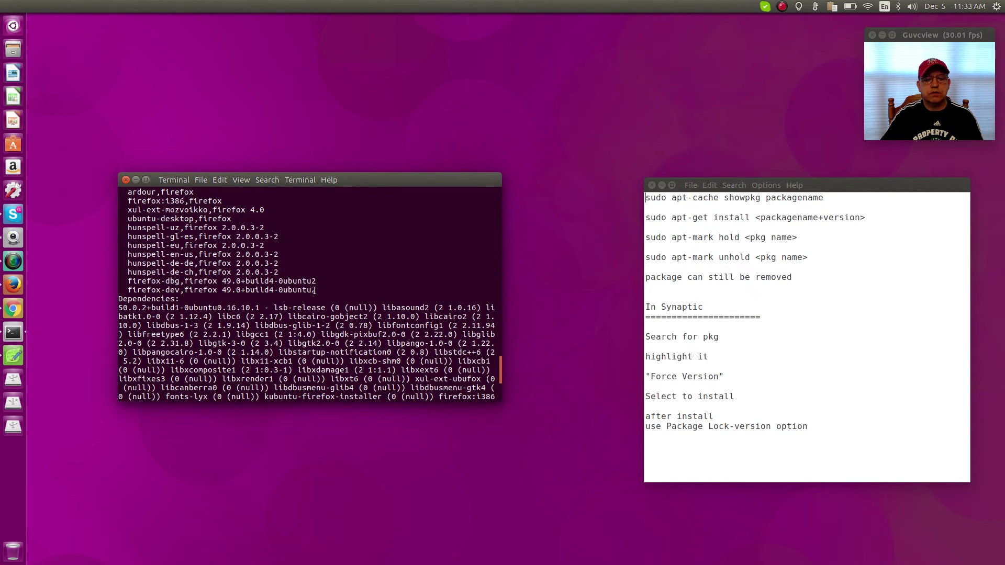
pyautogui.moveTo(317, 289); pyautogui.dragTo(185, 290)
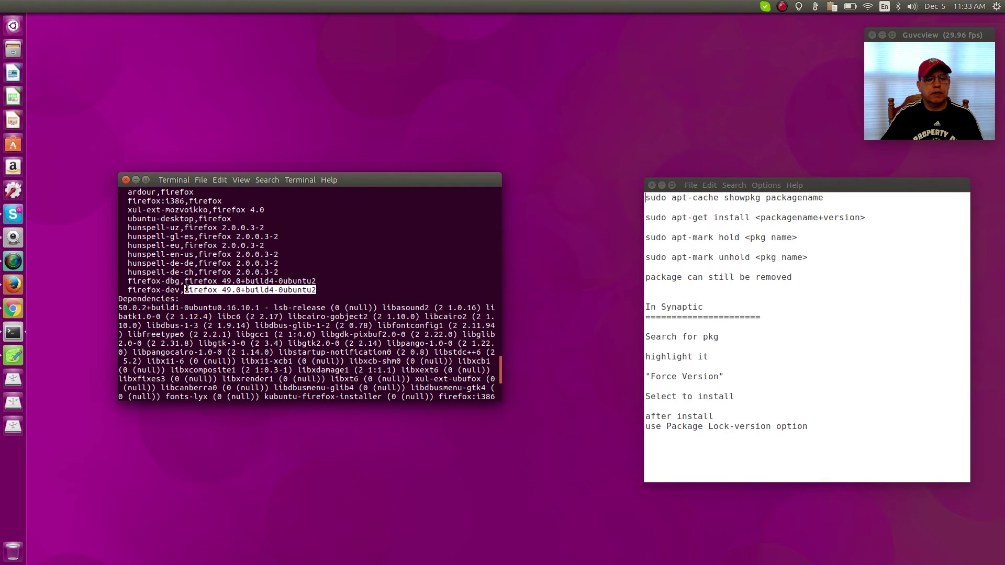
pyautogui.rightClick(194, 289)
pyautogui.click(226, 309)
pyautogui.scroll(-5, 225, 310)
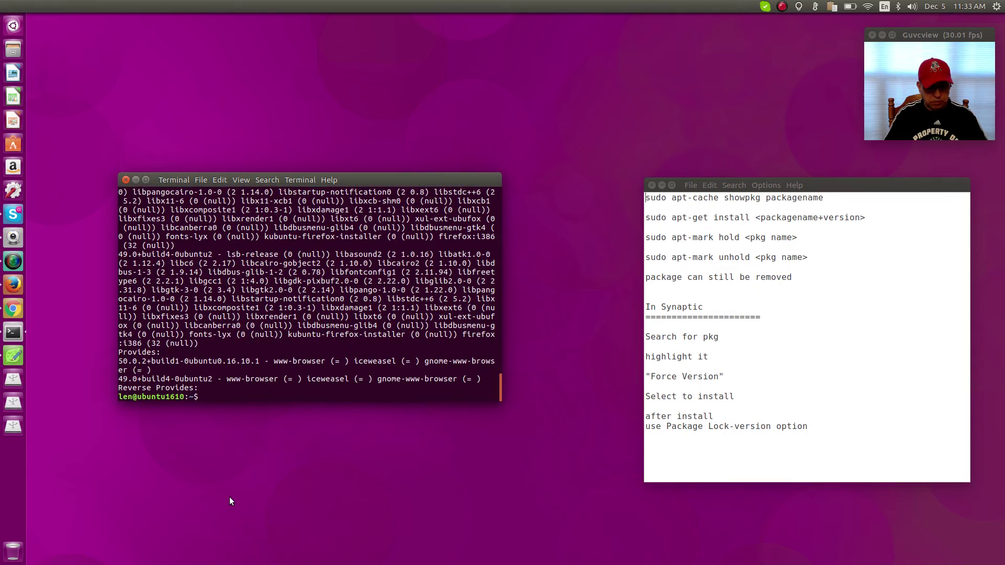
# Run sudo apt-get install firefox=49.0+build4-0ubuntu2 and confirm the downgrade
pyautogui.write('sudo apt')
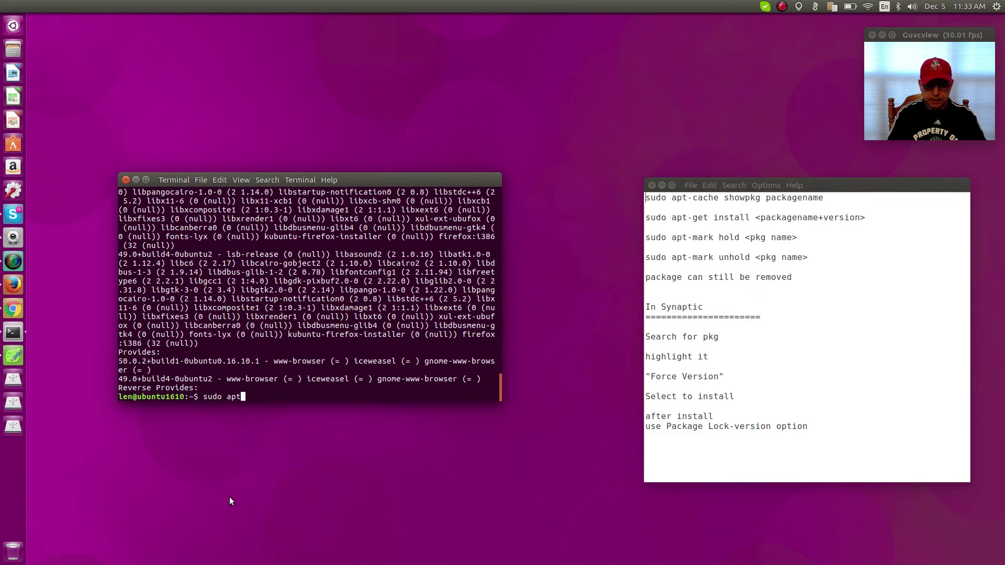
pyautogui.write('-get install')
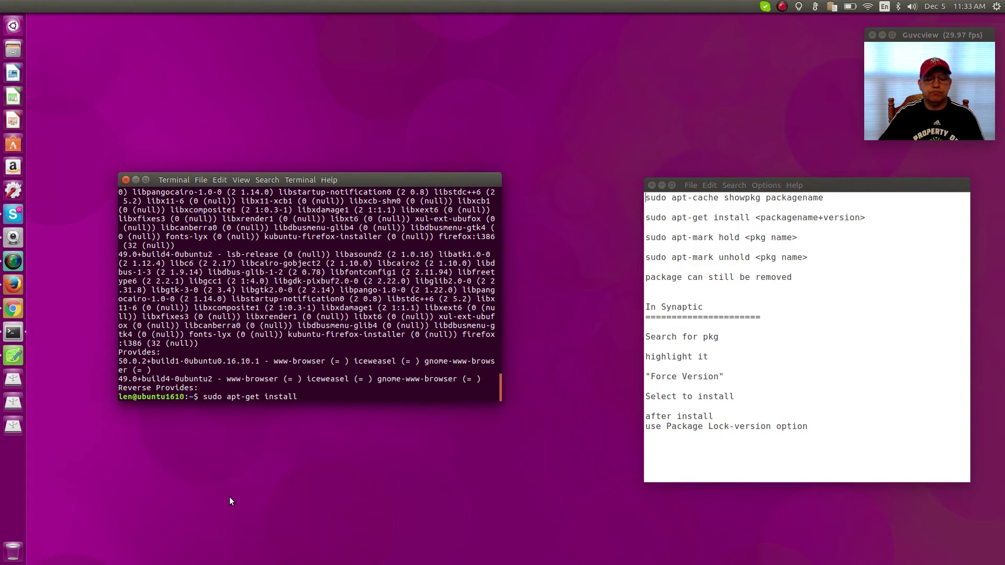
pyautogui.rightClick(306, 396)
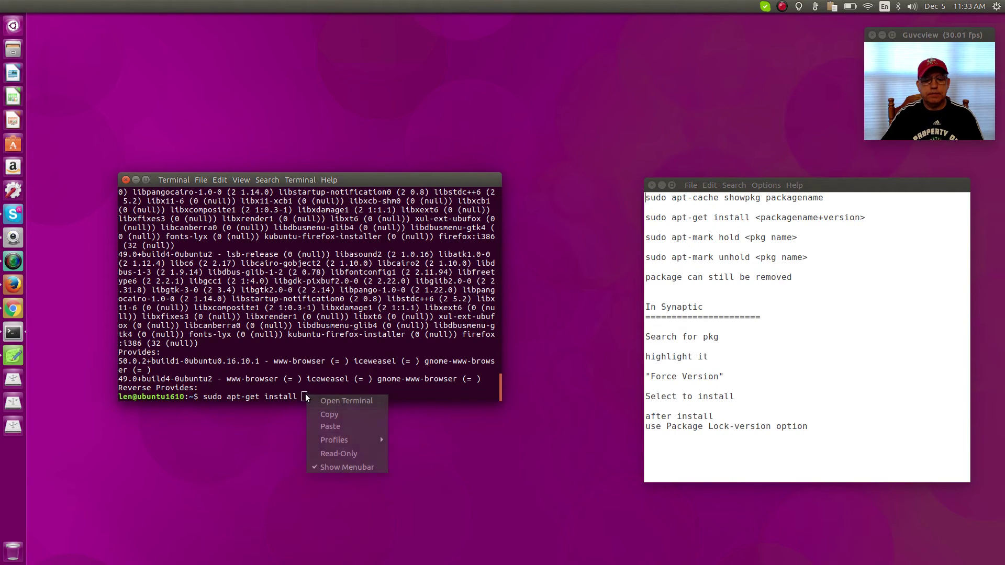
pyautogui.click(322, 426)
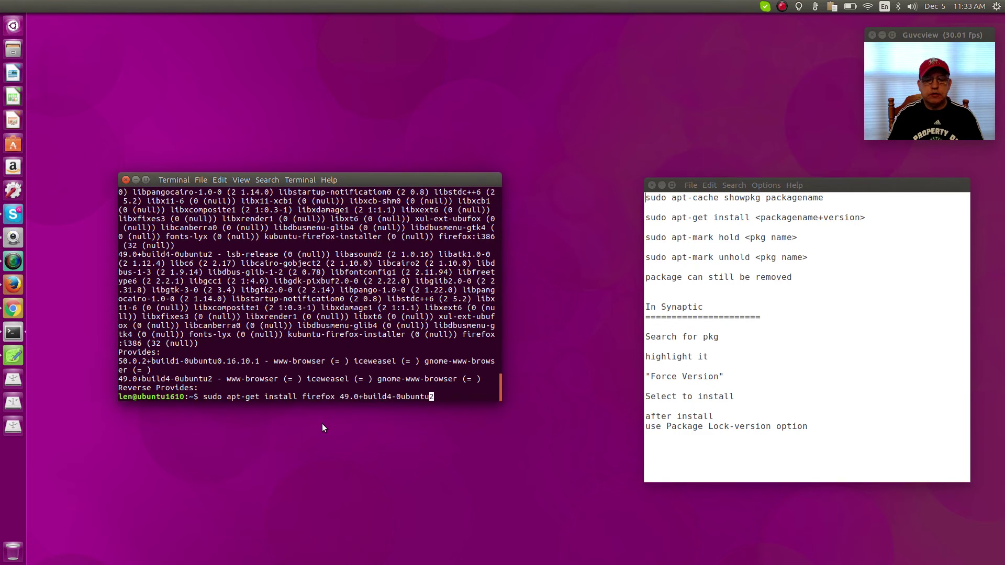
pyautogui.press('Left')
pyautogui.press('Left')
pyautogui.press('Left')
pyautogui.press('Left')
pyautogui.press('Left')
pyautogui.press('Left')
pyautogui.press('Left')
pyautogui.press('Left')
pyautogui.press('Left')
pyautogui.press('Left')
pyautogui.press('Left')
pyautogui.press('Left')
pyautogui.press('Left')
pyautogui.press('Left')
pyautogui.press('Left')
pyautogui.press('Left')
pyautogui.press('Left')
pyautogui.press('Left')
pyautogui.press('Left')
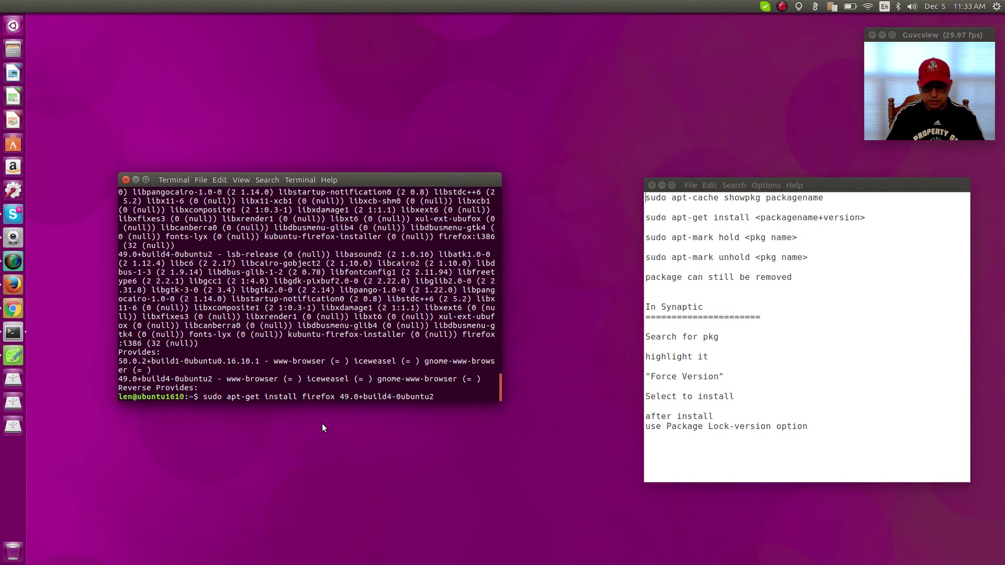
pyautogui.press('BackSpace')
pyautogui.write('=')
pyautogui.press('Right')
pyautogui.press('Right')
pyautogui.press('Right')
pyautogui.press('Right')
pyautogui.press('Right')
pyautogui.press('Right')
pyautogui.press('Right')
pyautogui.press('Right')
pyautogui.press('Right')
pyautogui.press('Right')
pyautogui.press('Right')
pyautogui.press('Right')
pyautogui.press('Right')
pyautogui.press('Right')
pyautogui.press('Right')
pyautogui.press('Right')
pyautogui.press('Right')
pyautogui.press('Right')
pyautogui.press('Right')
pyautogui.press('Right')
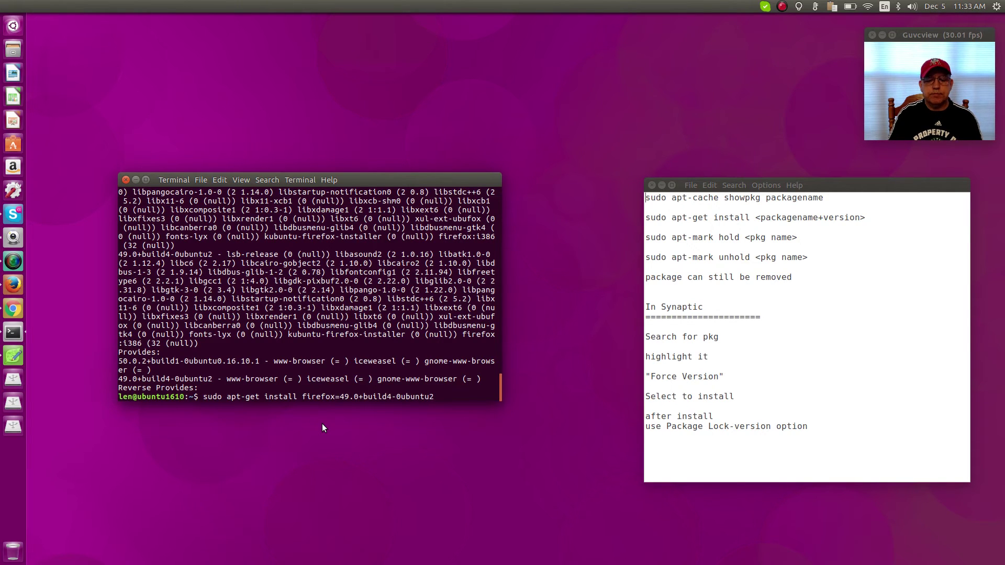
pyautogui.press('Return')
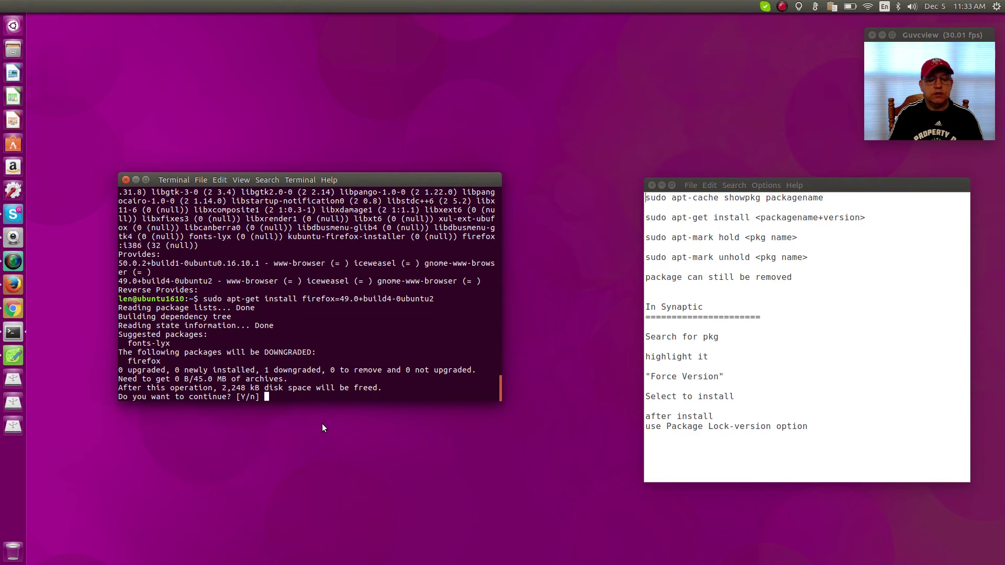
pyautogui.press('Return')
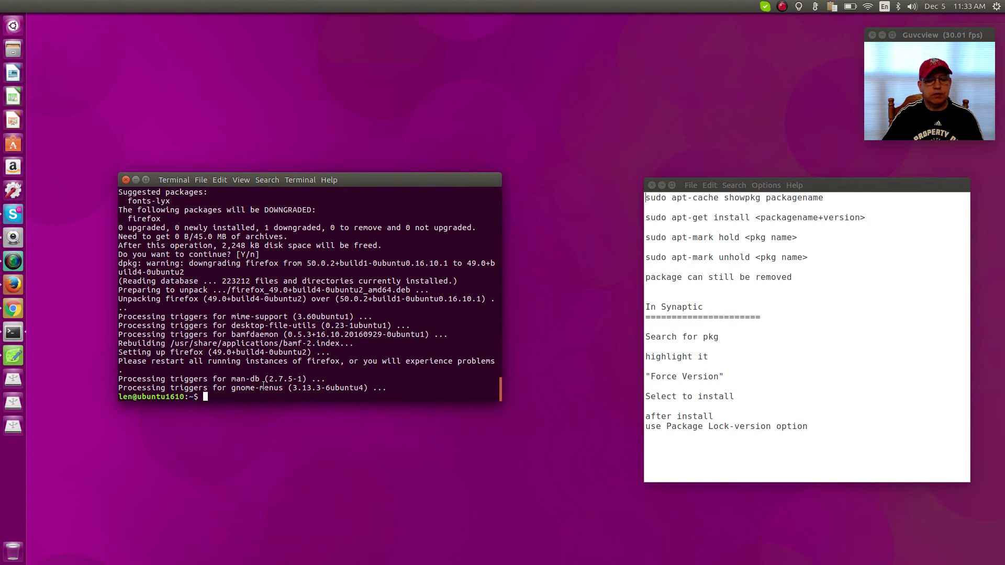
# Dismiss the restart-for-updates notice and close the running Firefox window
pyautogui.click(13, 284)
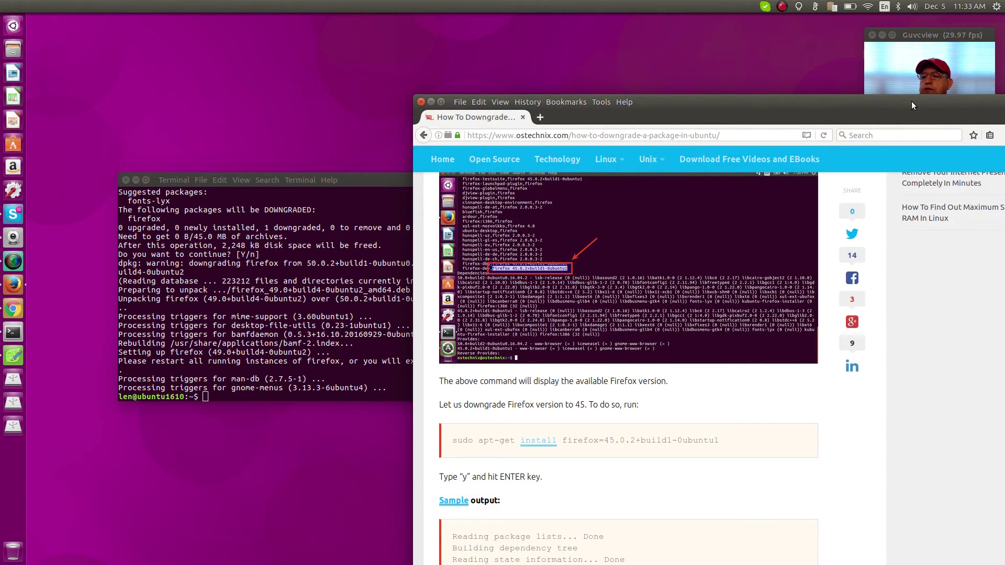
pyautogui.moveTo(912, 101); pyautogui.dragTo(723, 61)
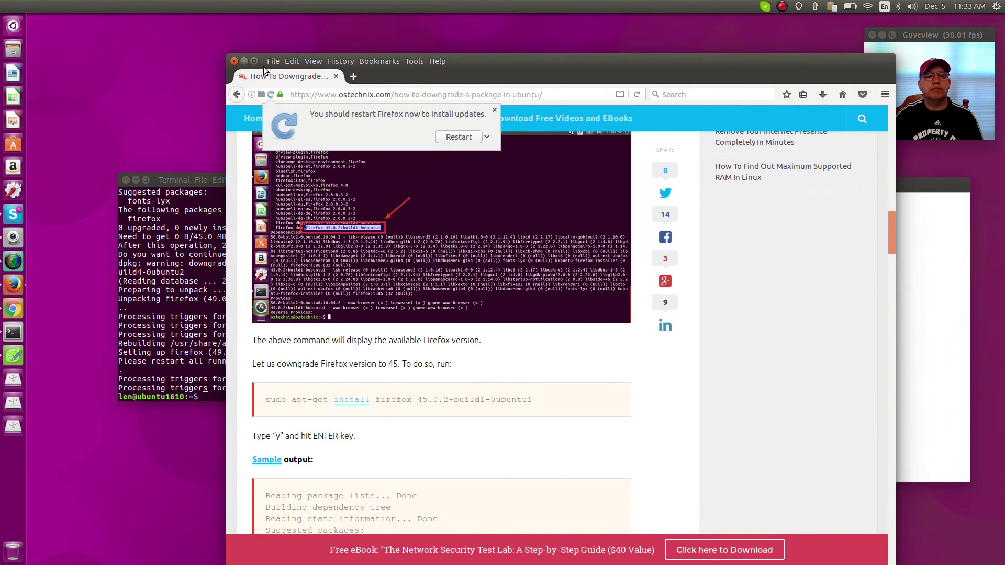
pyautogui.press('Escape')
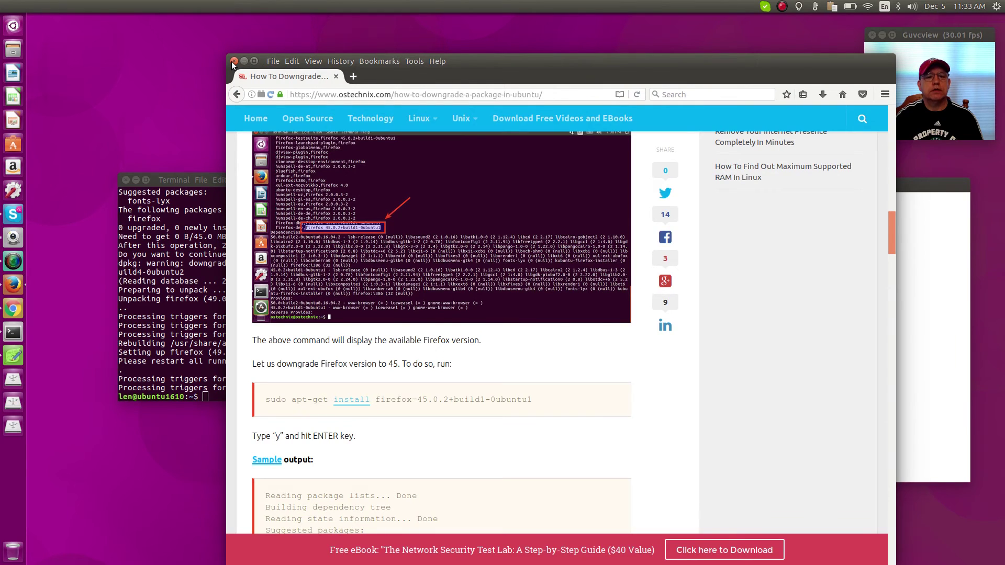
pyautogui.click(233, 62)
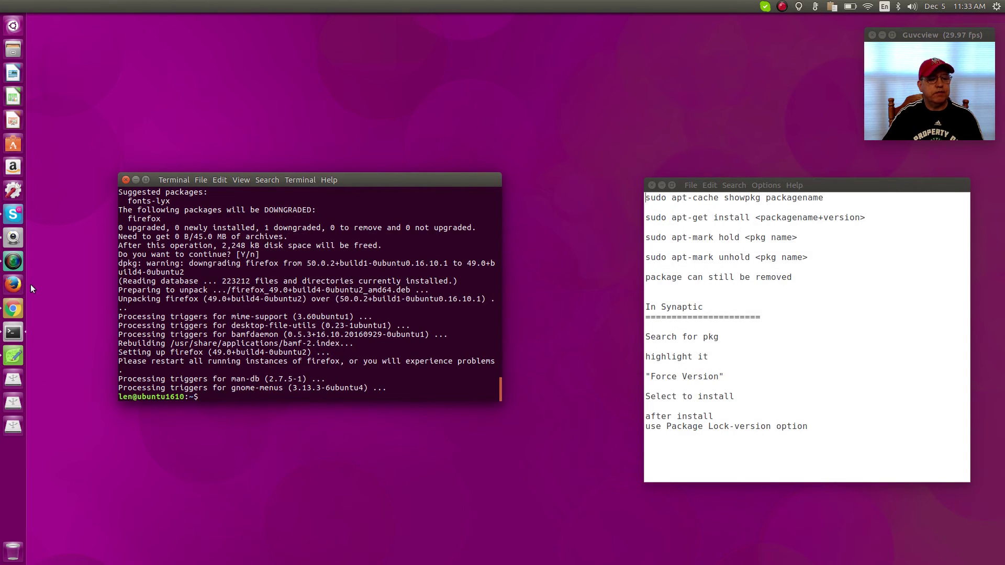
# Relaunch Firefox, confirm About Firefox shows version 49.0, then close it
pyautogui.click(13, 284)
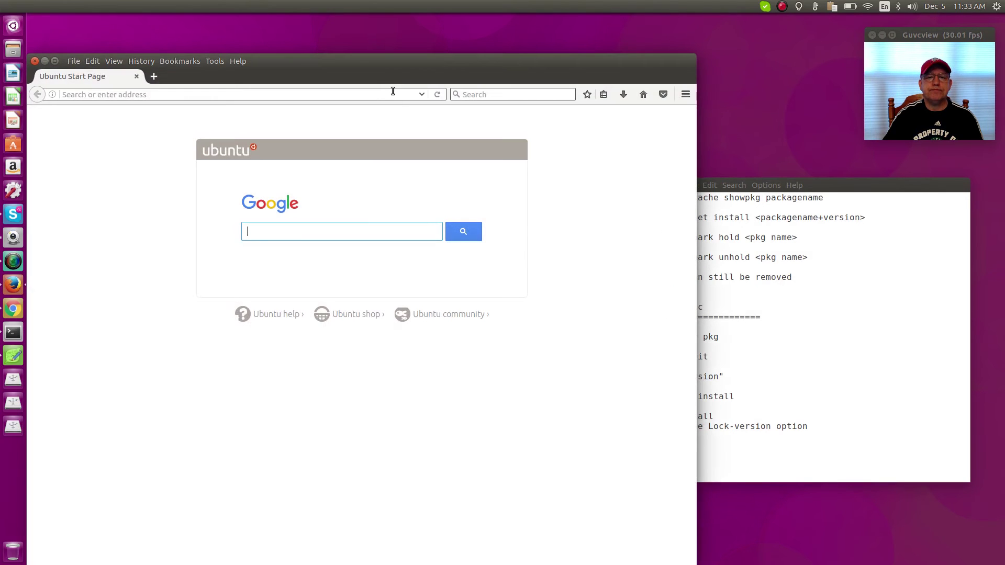
pyautogui.moveTo(396, 68); pyautogui.dragTo(479, 59)
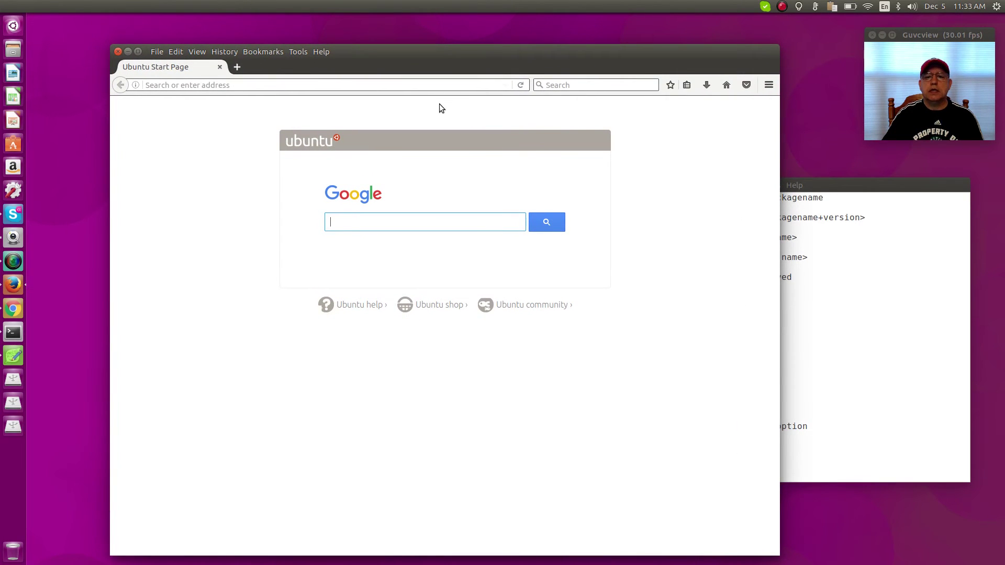
pyautogui.click(315, 50)
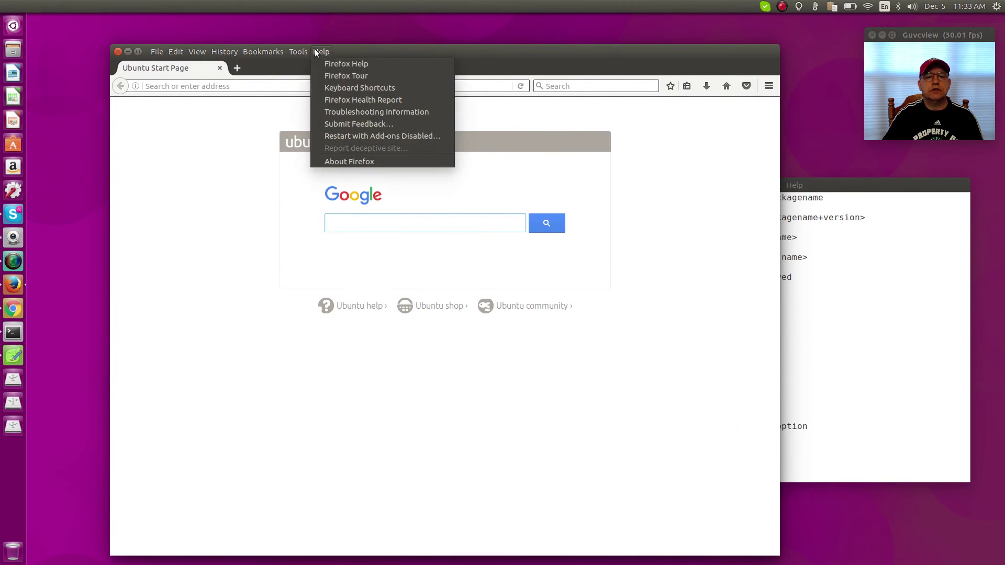
pyautogui.click(334, 162)
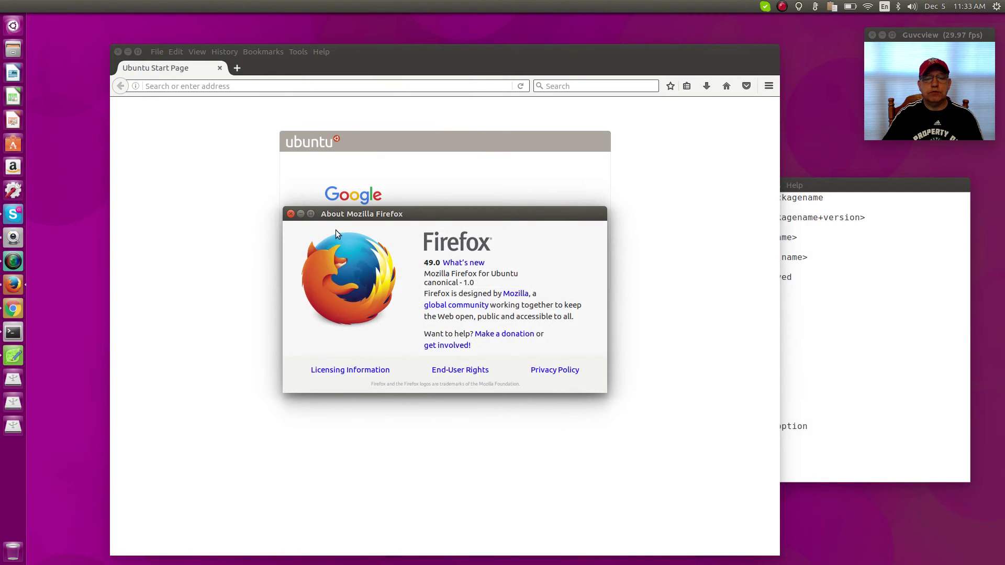
pyautogui.click(291, 214)
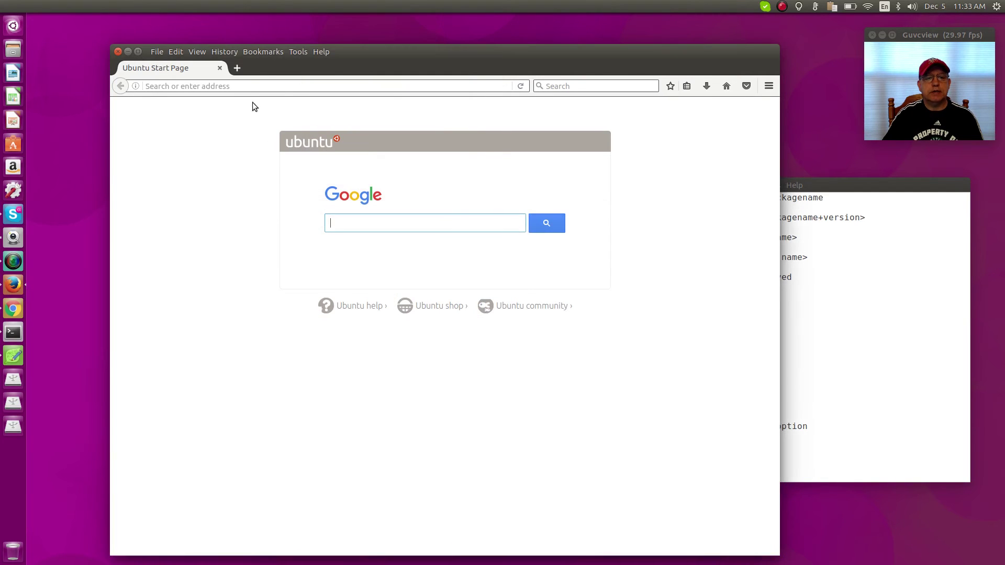
pyautogui.click(118, 51)
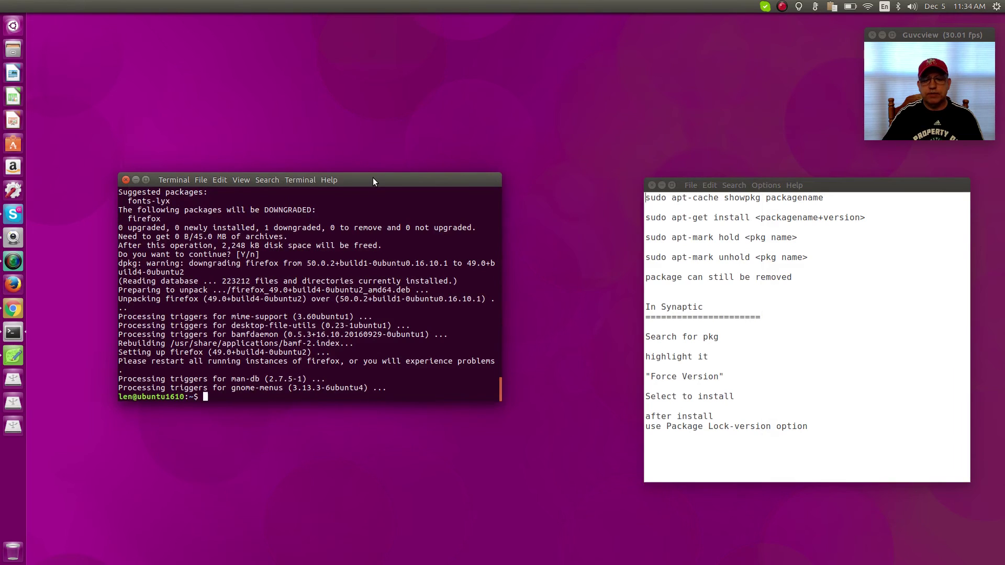
# Copy the 'sudo apt-mark hold' command from the notes in the text editor
pyautogui.moveTo(373, 178); pyautogui.dragTo(417, 149)
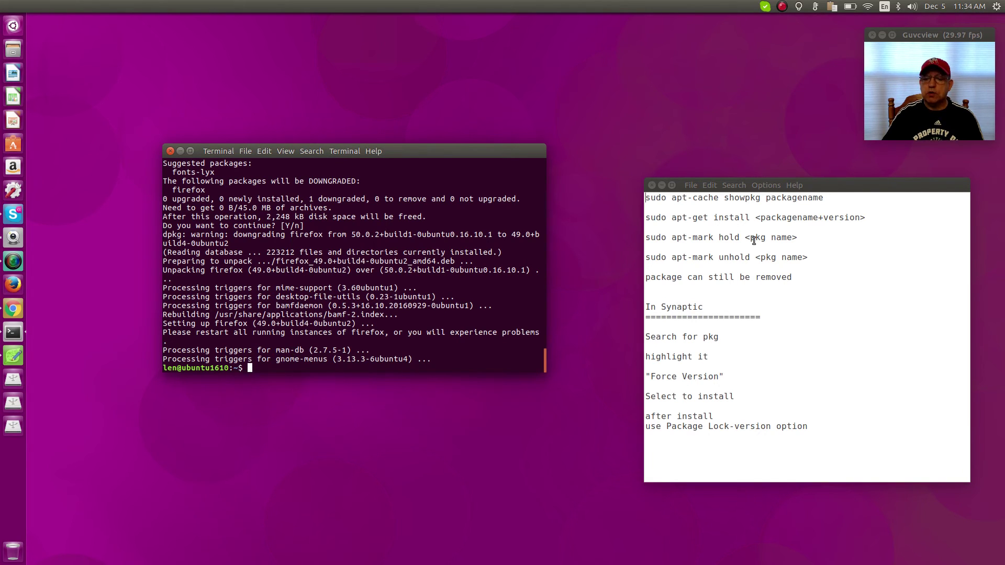
pyautogui.click(739, 239)
pyautogui.moveTo(738, 239); pyautogui.dragTo(645, 240)
pyautogui.rightClick(670, 243)
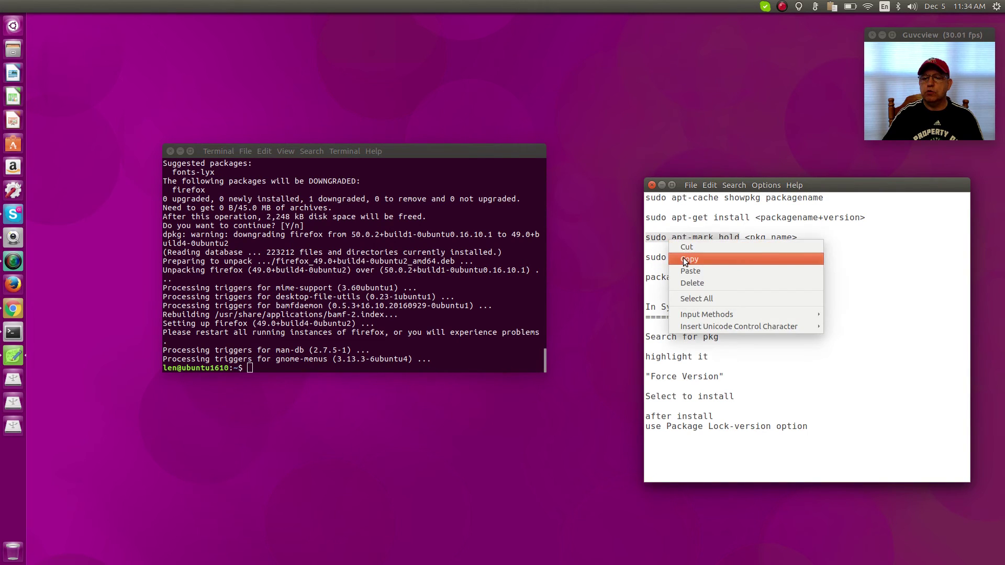
pyautogui.click(684, 259)
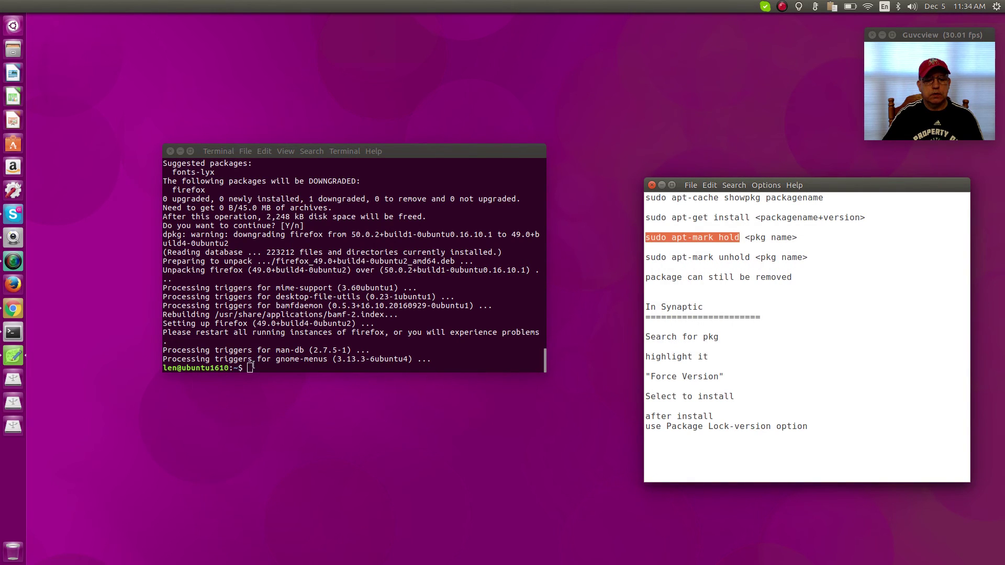
# Run 'sudo apt-mark hold firefox' in the terminal, pinning firefox at 49.0
pyautogui.click(250, 368)
pyautogui.rightClick(252, 376)
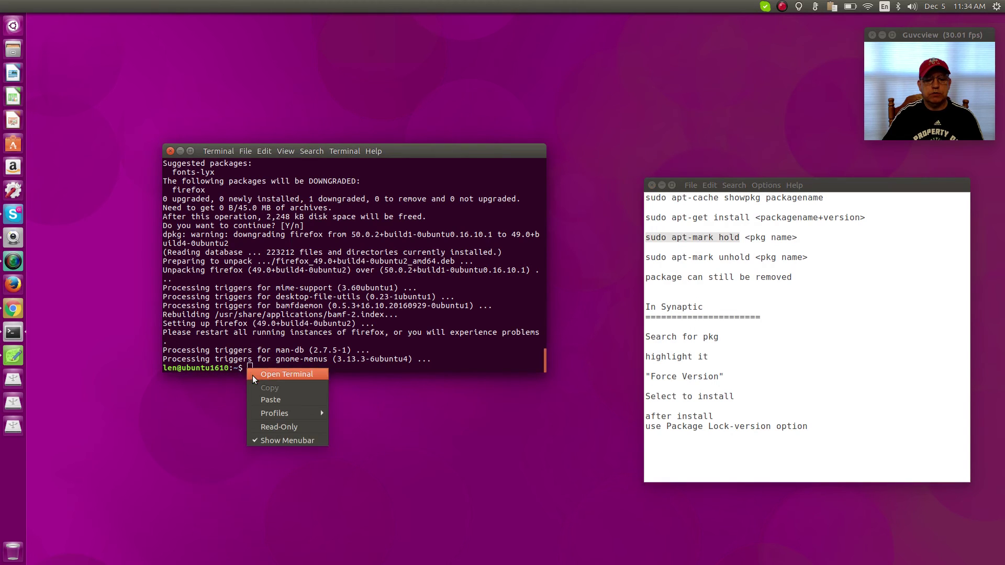
pyautogui.click(261, 401)
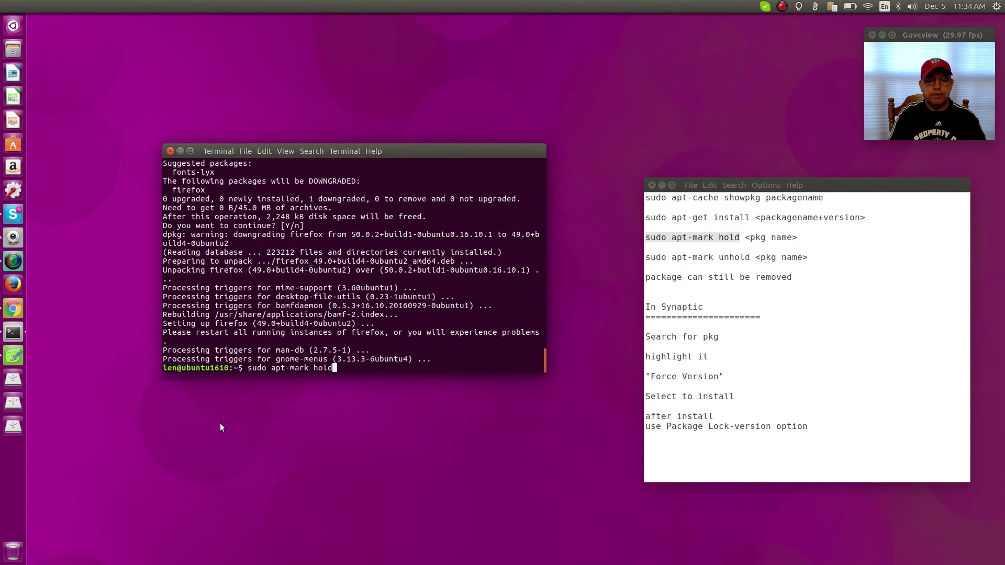
pyautogui.write('firefox')
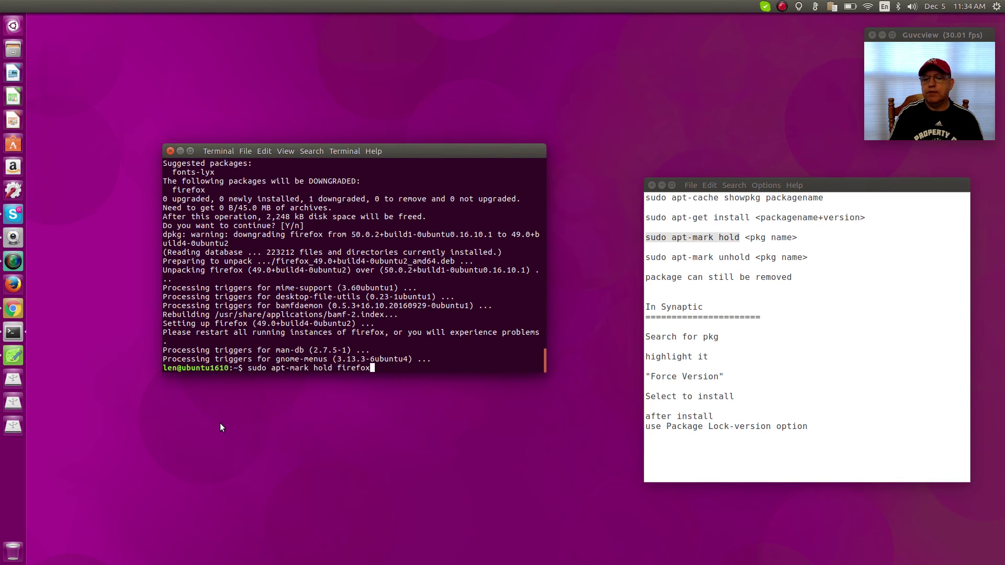
pyautogui.press('Return')
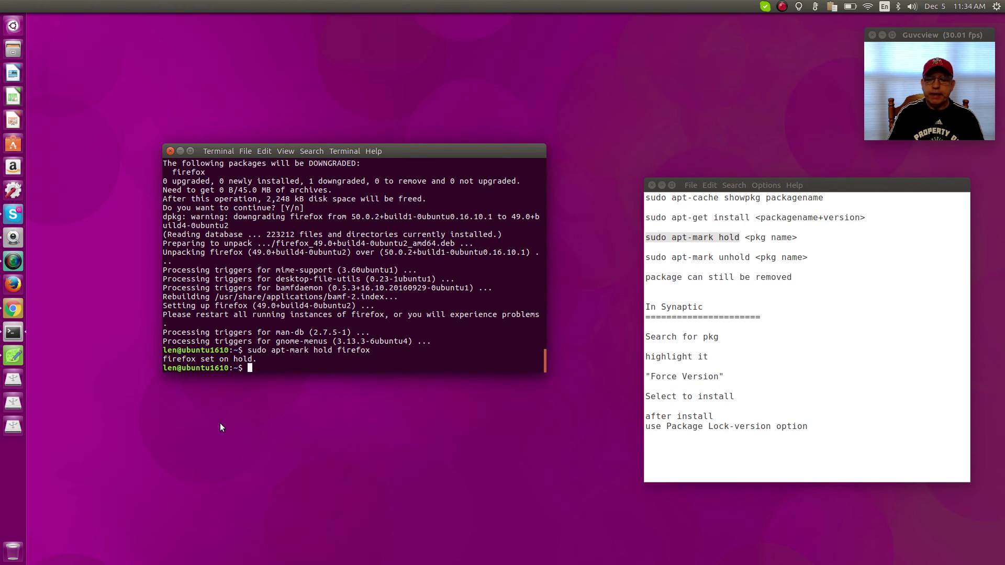
# Turn the recalled hold command into 'sudo apt-mark unhold firefox' and run it
pyautogui.press('Up')
pyautogui.press('Left')
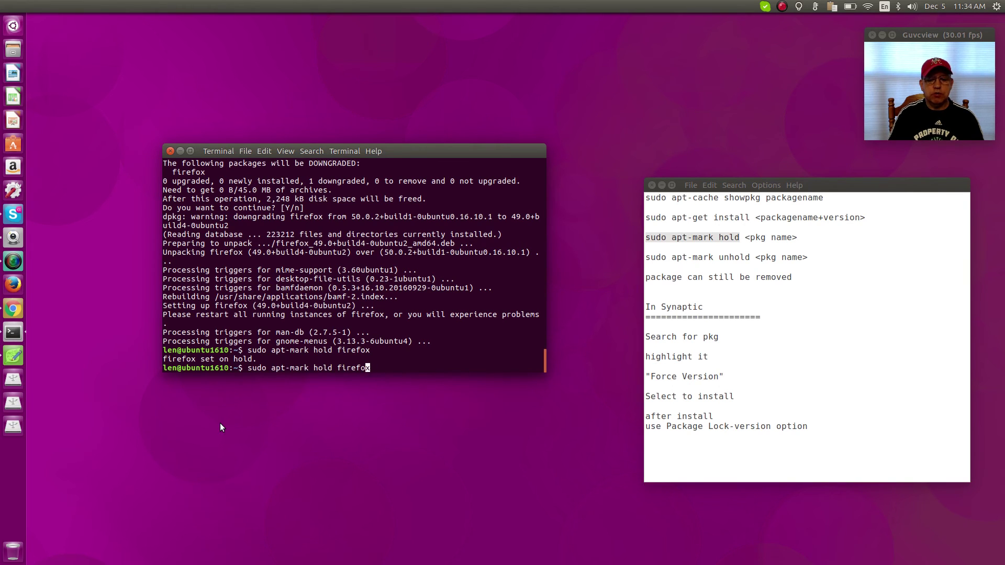
pyautogui.press('Left')
pyautogui.press('Left')
pyautogui.press('Left')
pyautogui.press('Left')
pyautogui.press('Left')
pyautogui.press('Left')
pyautogui.press('Left')
pyautogui.press('Left')
pyautogui.press('Left')
pyautogui.press('Left')
pyautogui.press('Left')
pyautogui.write('un')
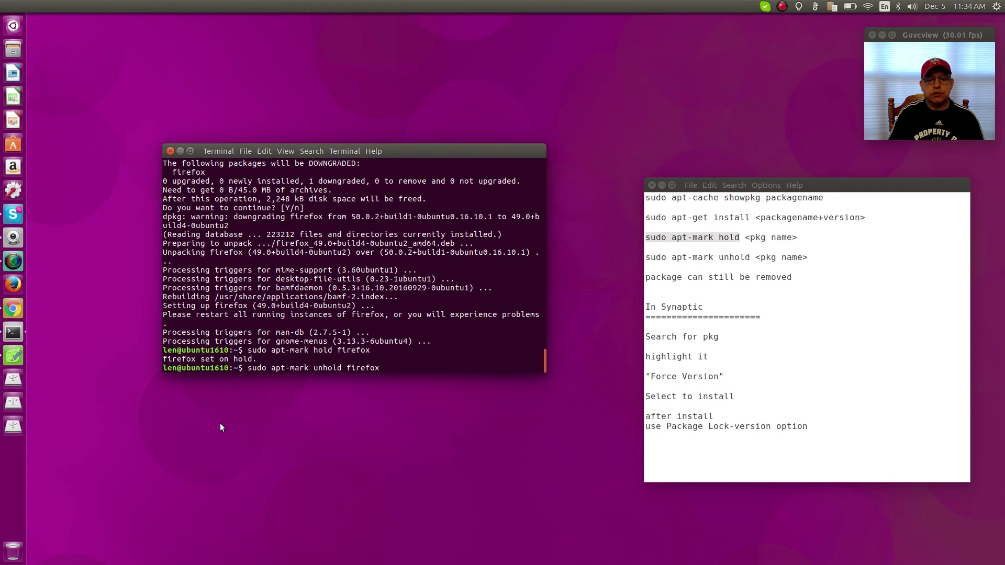
pyautogui.press('Right')
pyautogui.press('Right')
pyautogui.press('Right')
pyautogui.press('Right')
pyautogui.press('Right')
pyautogui.press('Right')
pyautogui.press('Right')
pyautogui.press('Right')
pyautogui.press('Right')
pyautogui.press('Right')
pyautogui.press('Right')
pyautogui.press('Right')
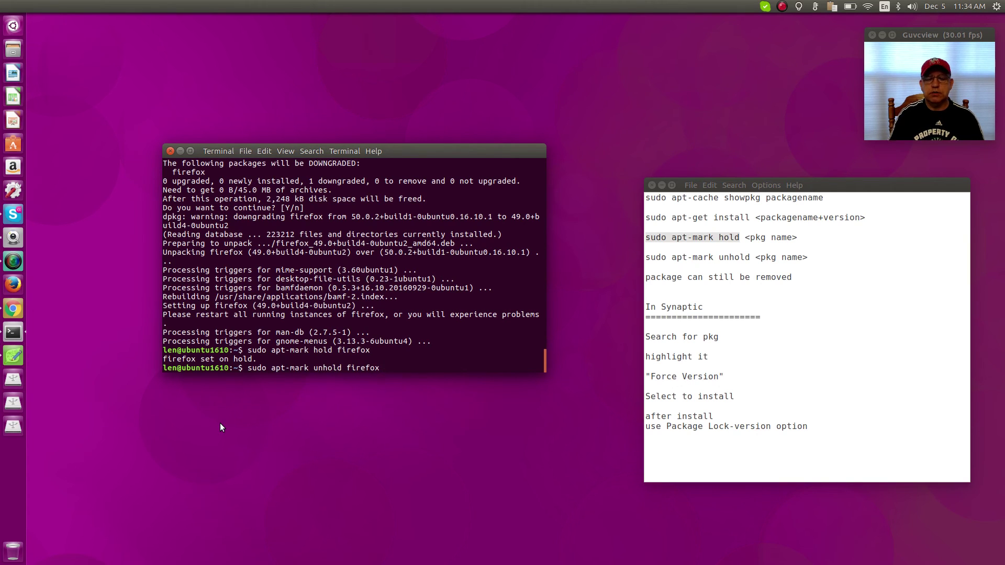
pyautogui.press('Return')
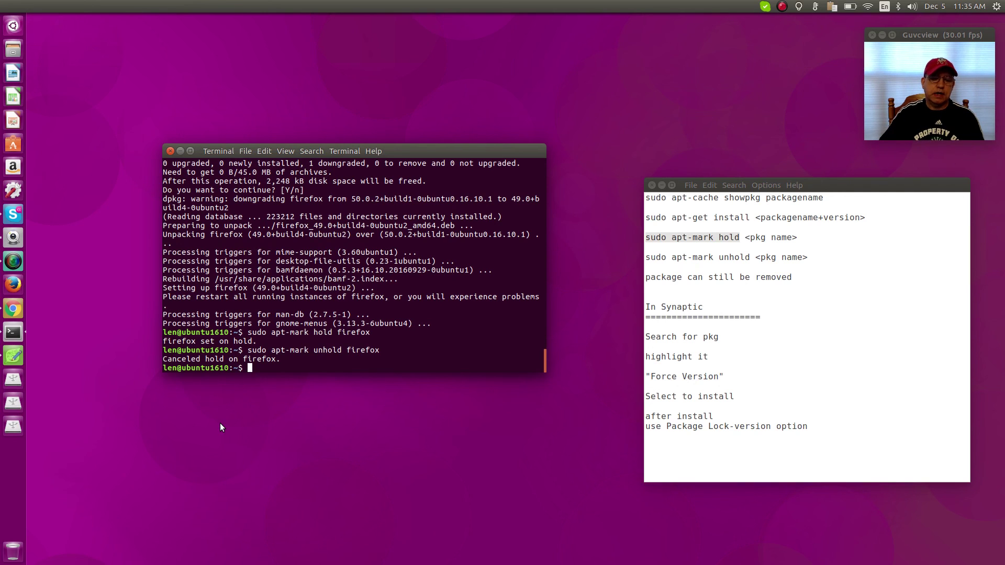
# Move the Terminal window to the top left and the notes window toward the centre
pyautogui.moveTo(407, 150); pyautogui.dragTo(315, 52)
pyautogui.moveTo(850, 184); pyautogui.dragTo(692, 124)
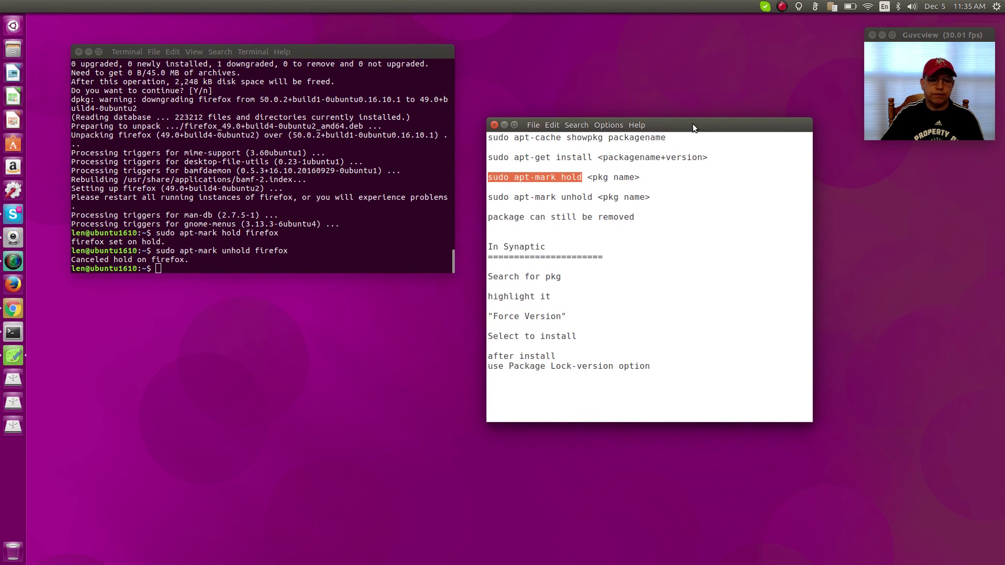